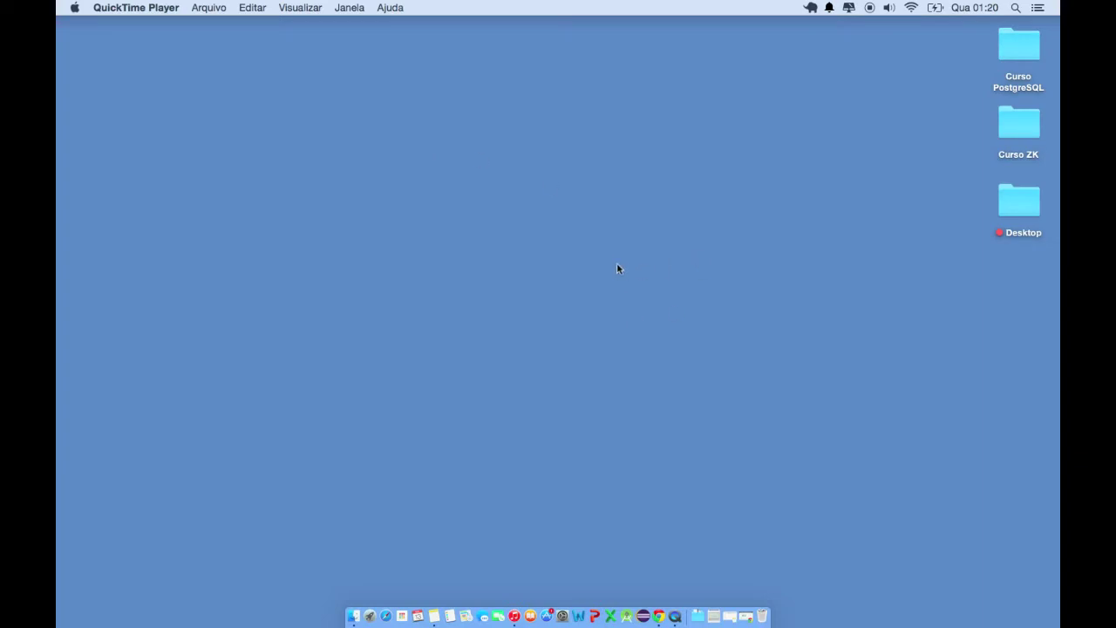
Check the Postgres server's running status, and launch pgAdmin3
left_click(810, 8)
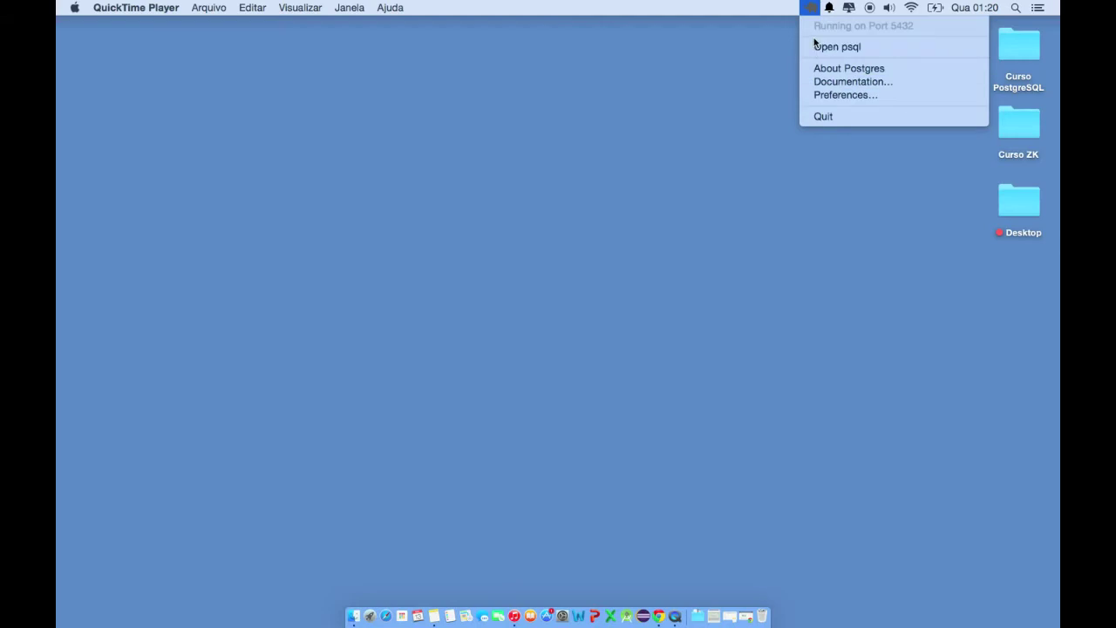
left_click(576, 155)
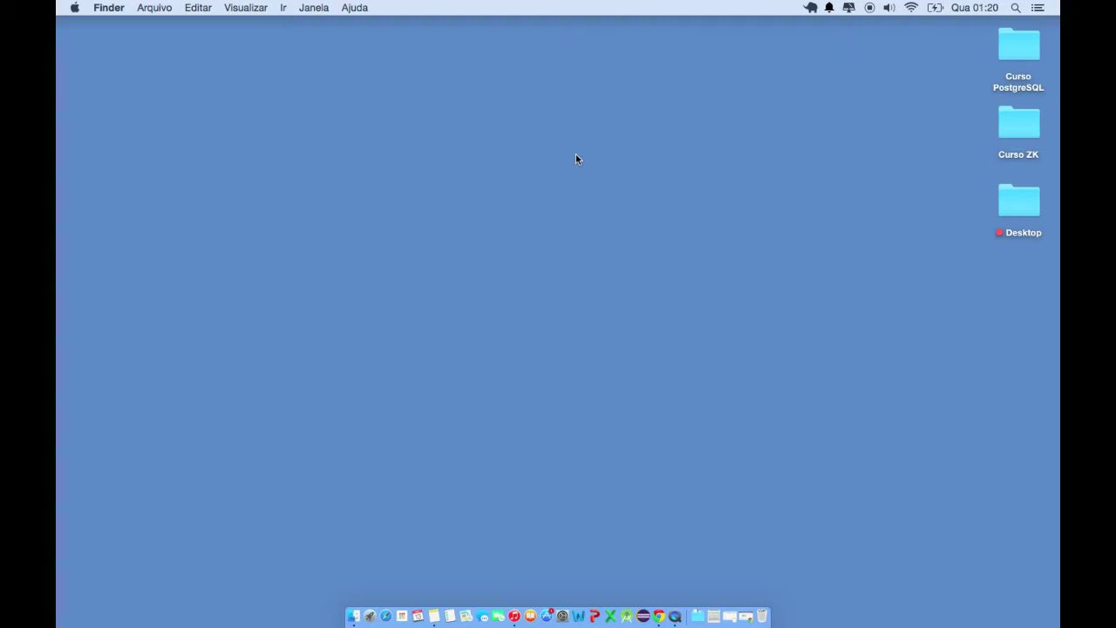
key("F4")
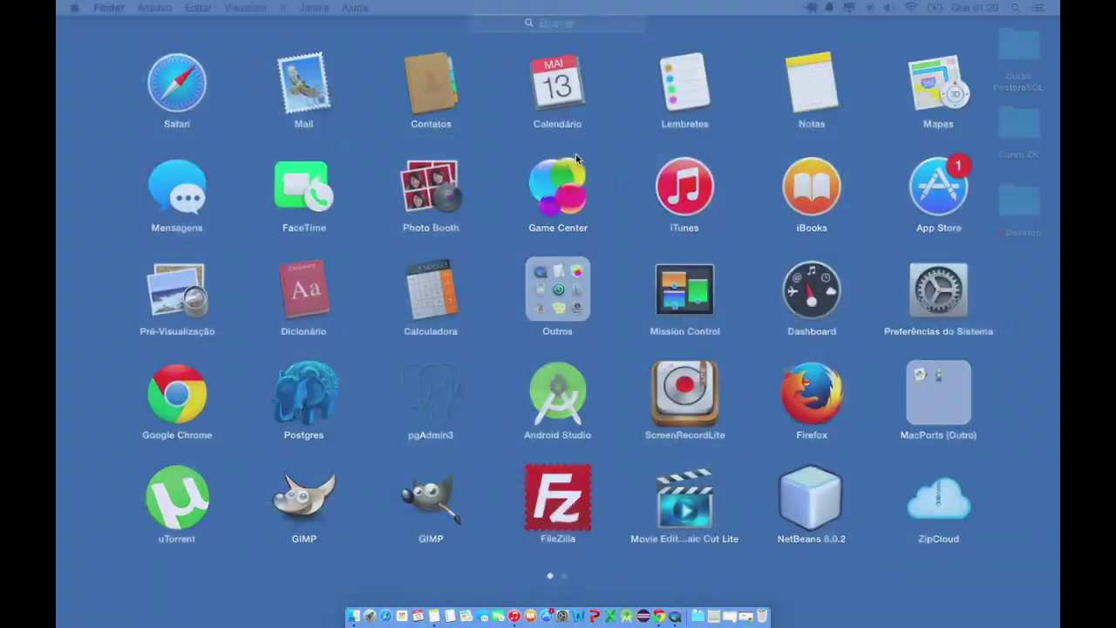
left_click(444, 397)
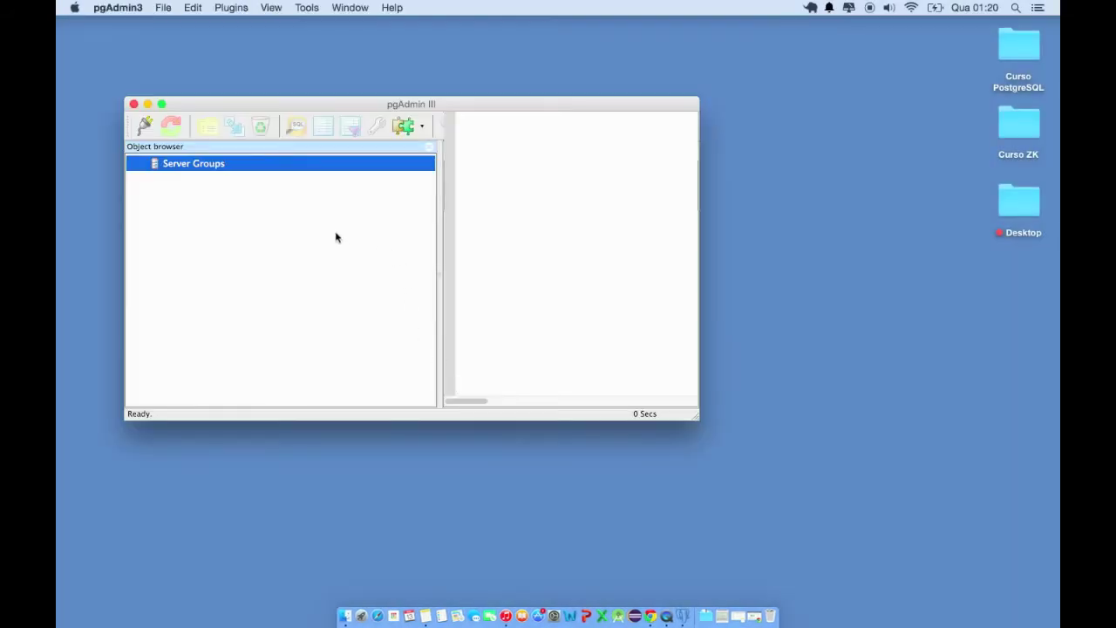
left_click_drag(268, 104, 405, 110)
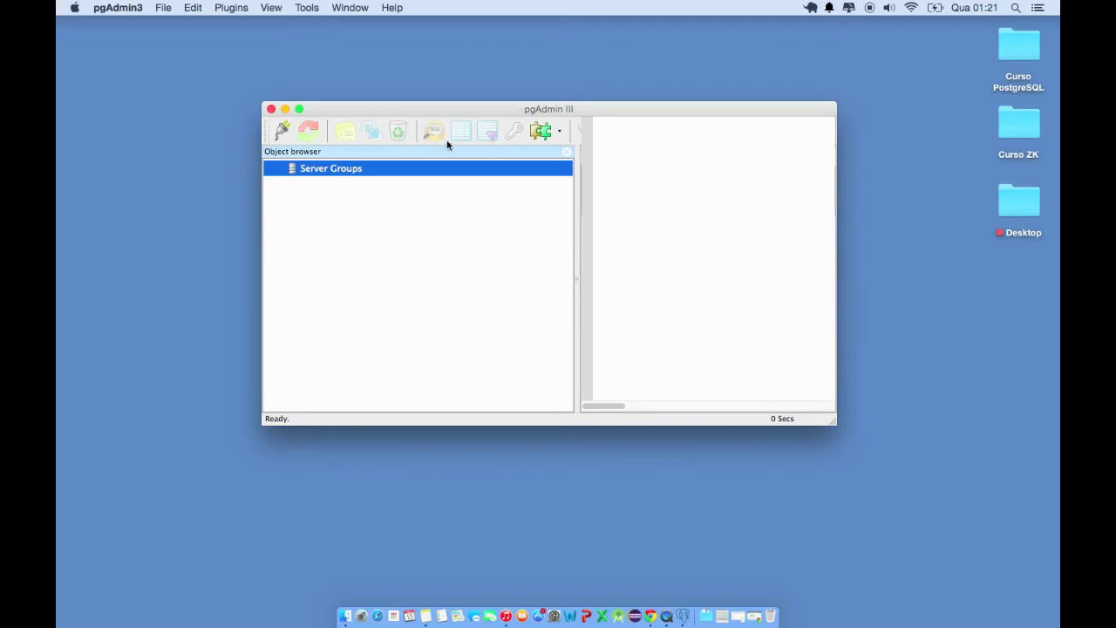
Register a new server named Servidor Local with host localhost, enter the account password and accept storing it
left_click(281, 130)
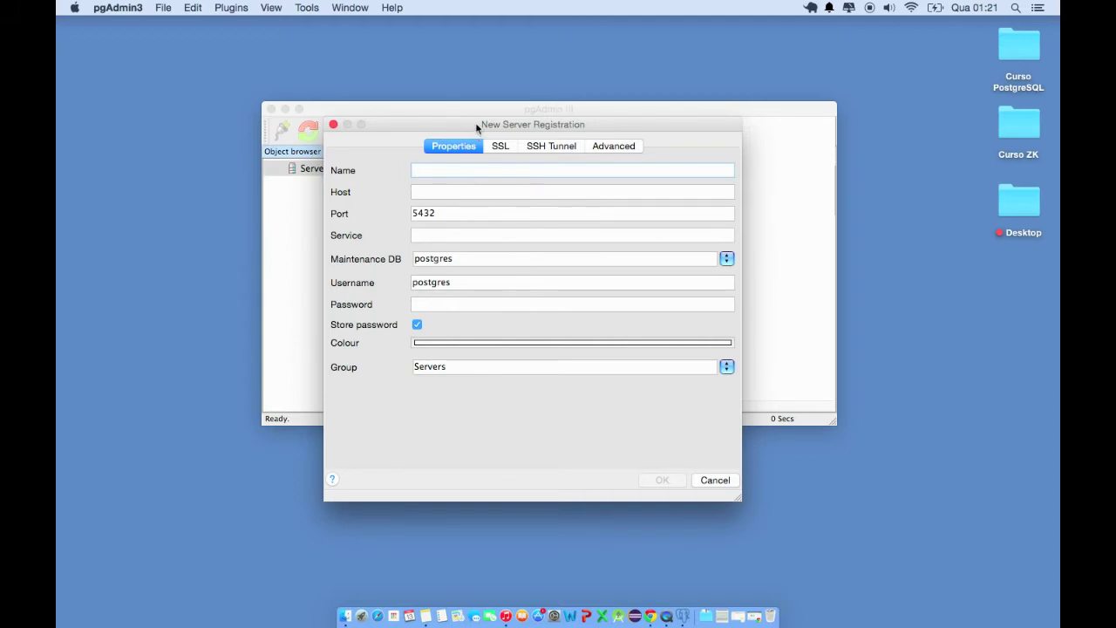
left_click_drag(477, 128, 500, 72)
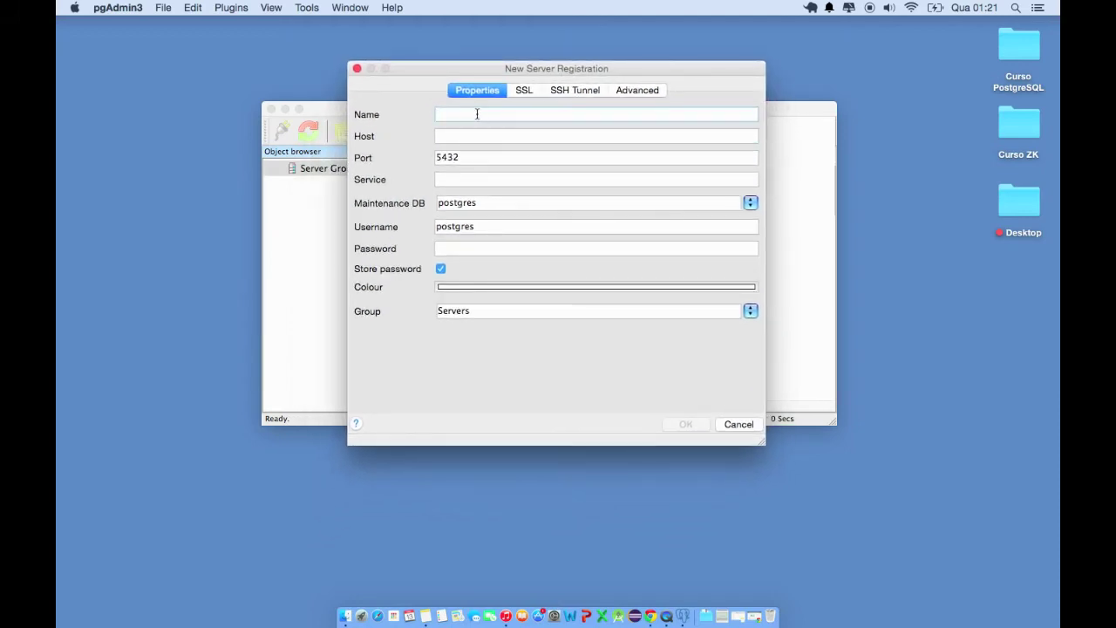
type("Ser")
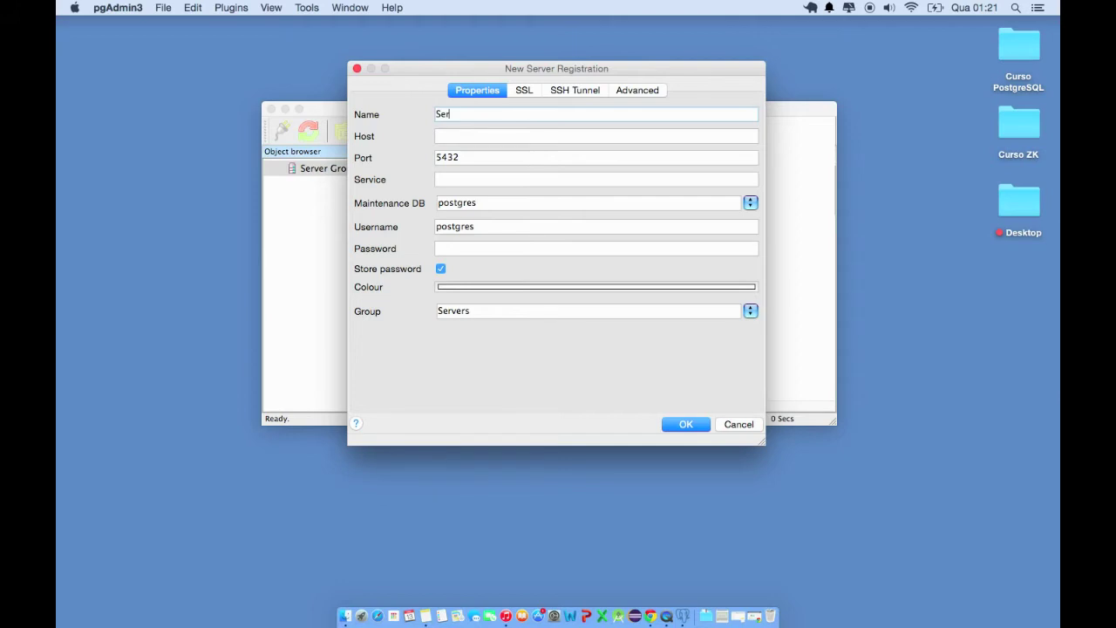
type("vidor Local")
left_click(471, 138)
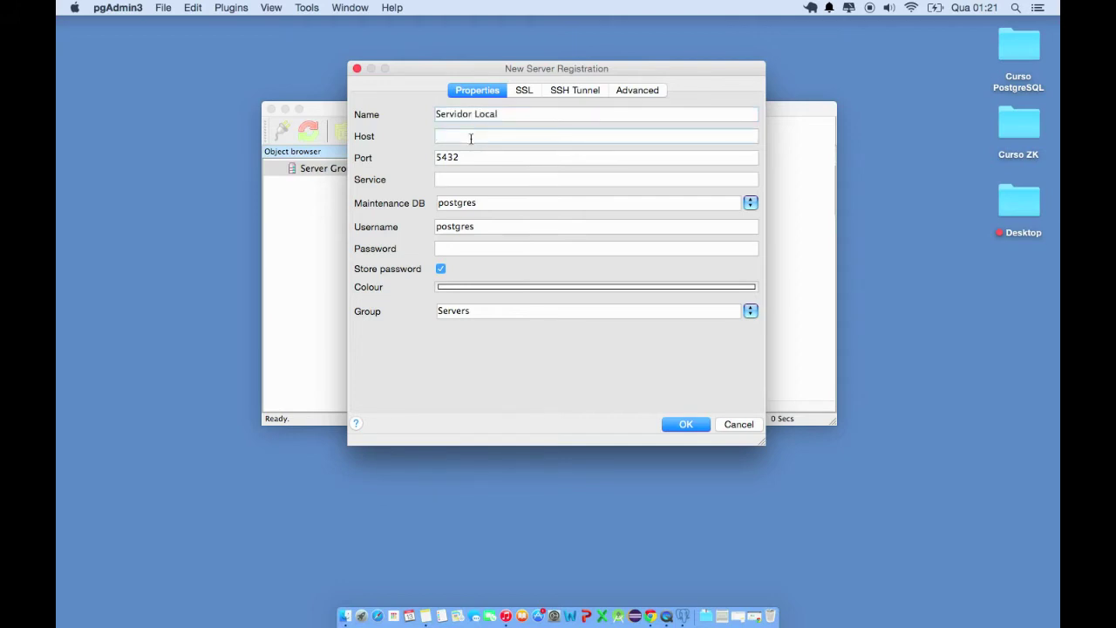
type("localhost")
left_click(469, 249)
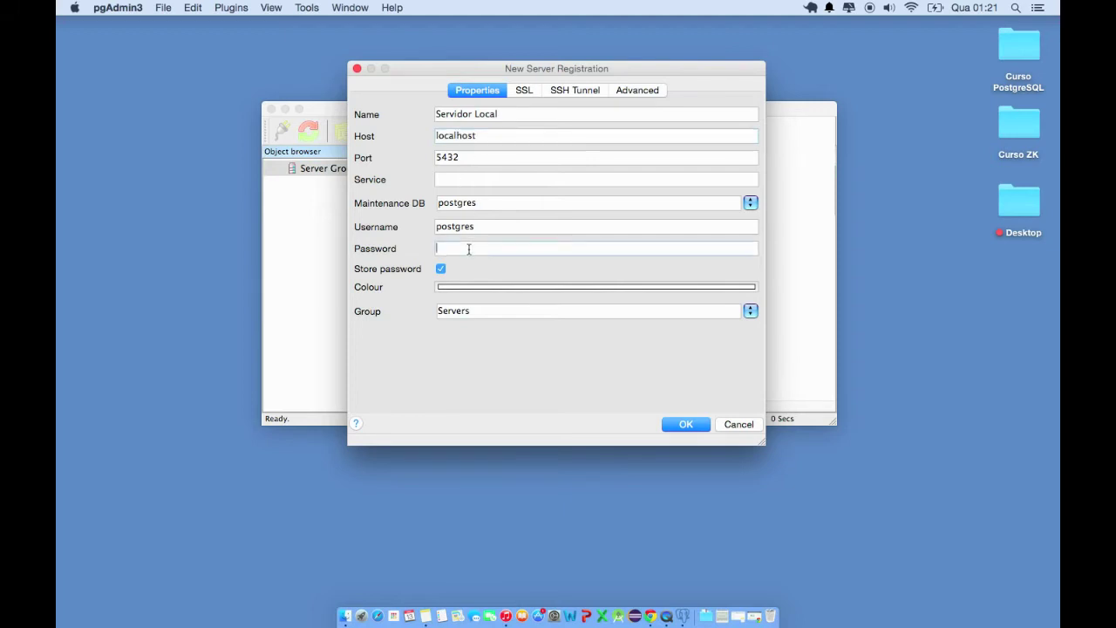
type("•••••••••••••")
left_click(692, 425)
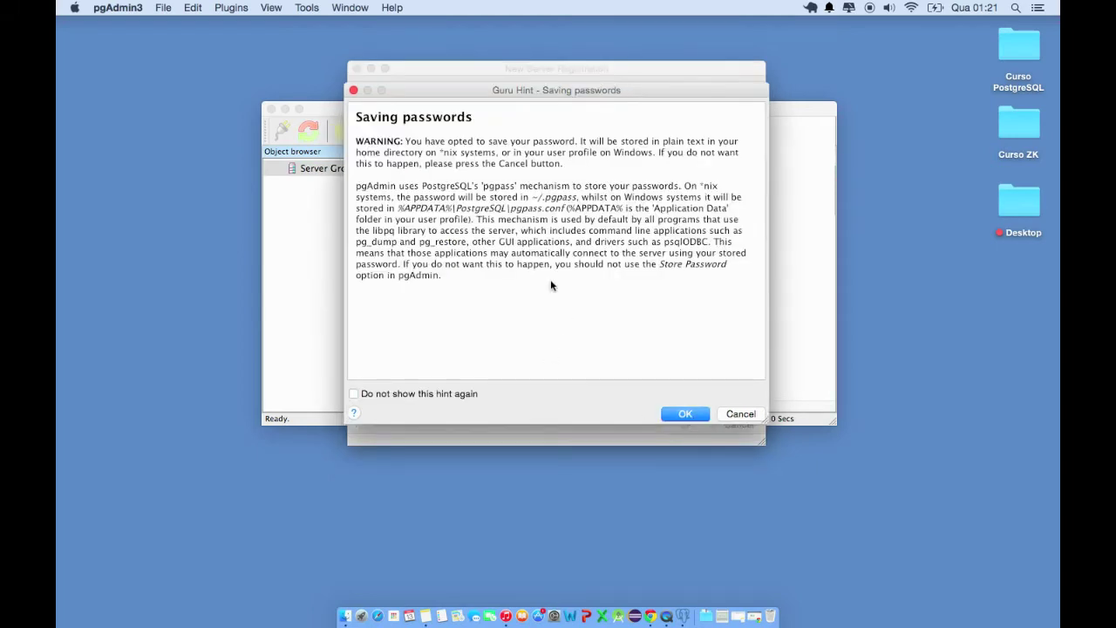
left_click(685, 415)
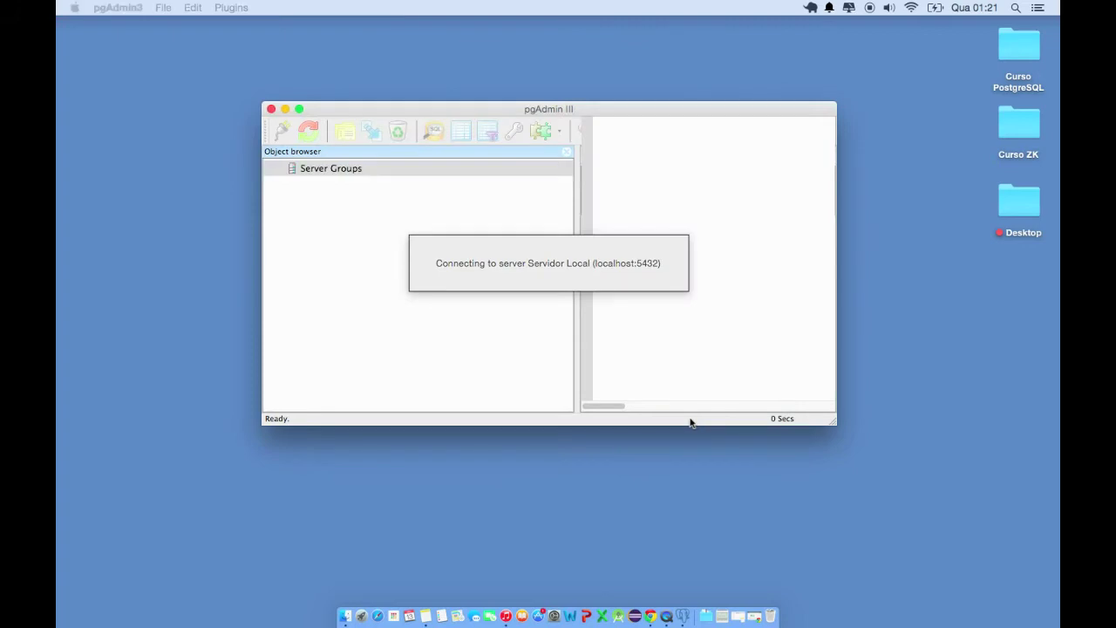
Expand the server groups, connect to Servidor Local and expand its objects
left_click(276, 169)
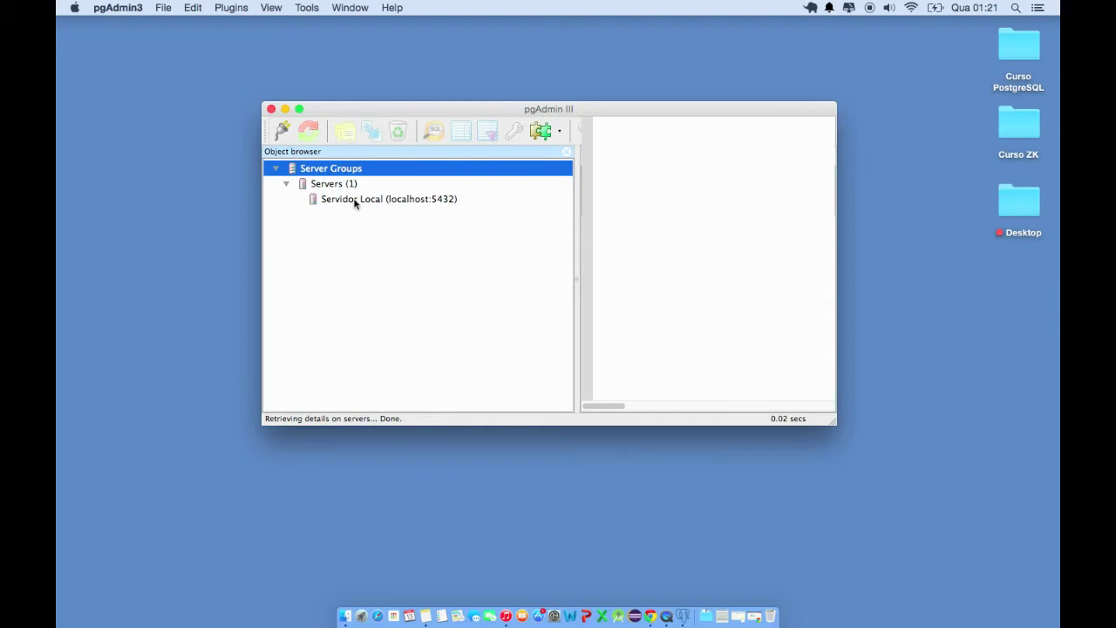
left_click(355, 200)
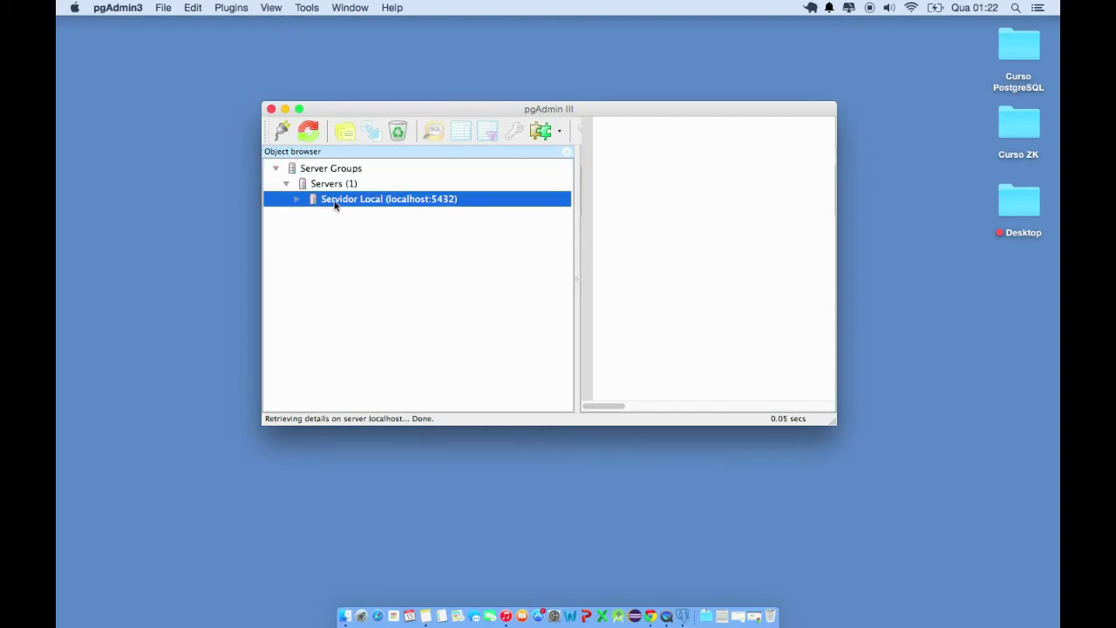
left_click(297, 200)
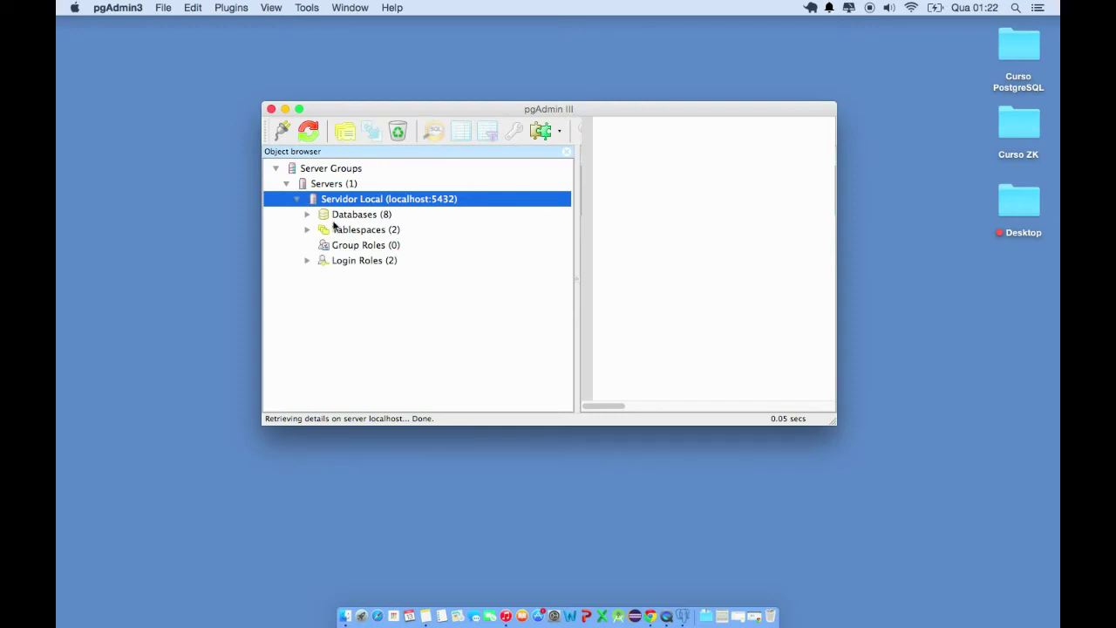
Create a new database named banco-curso-postegresql on Servidor Local
right_click(339, 217)
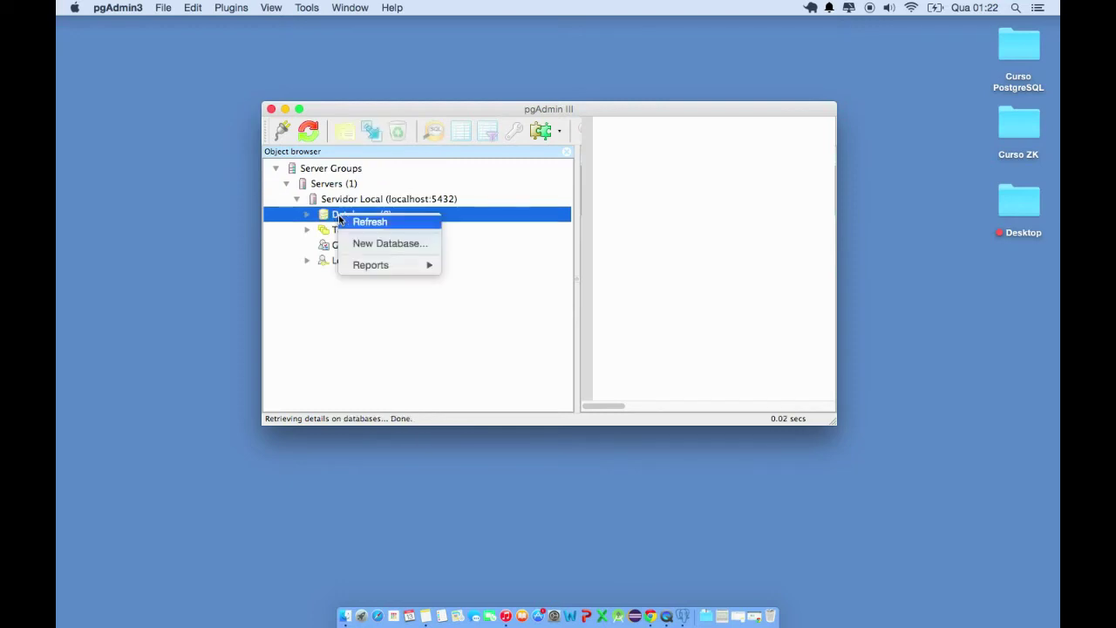
left_click(340, 220)
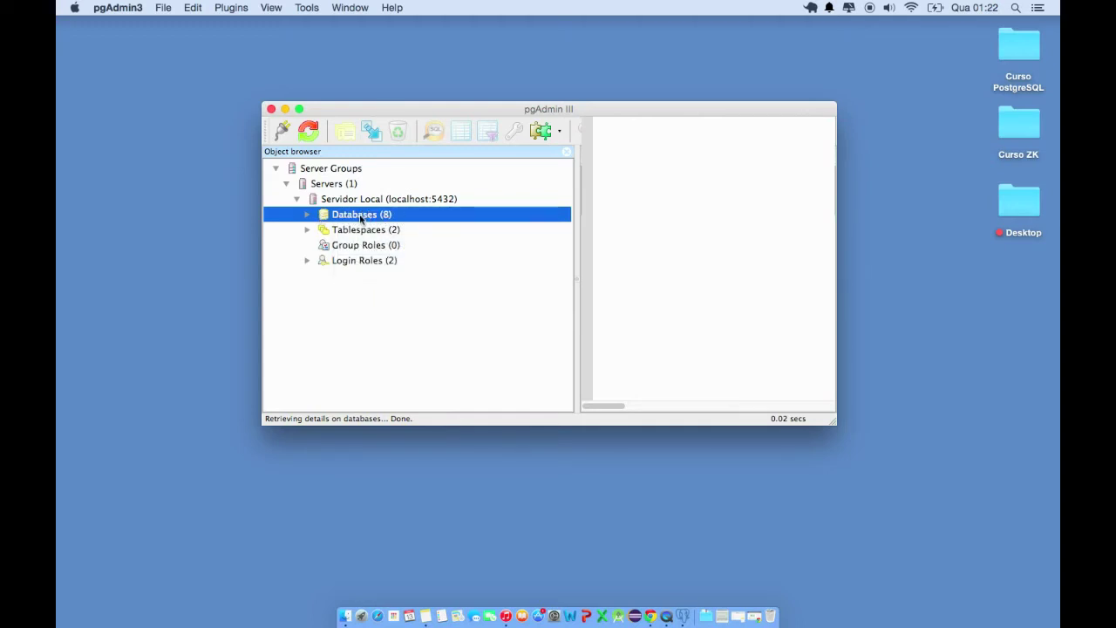
right_click(360, 216)
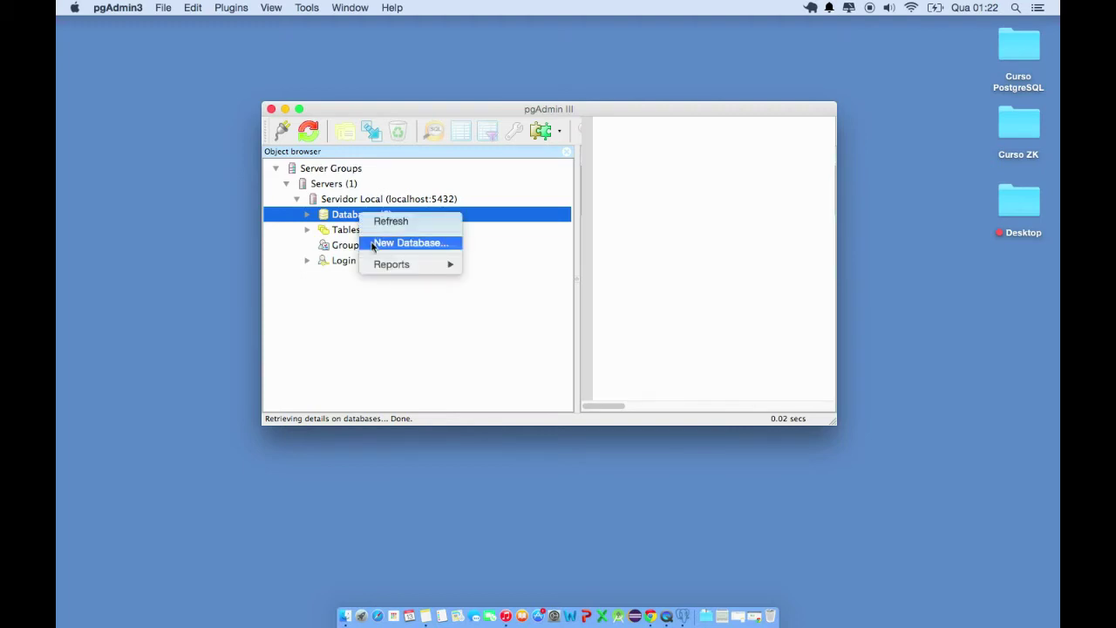
left_click(373, 244)
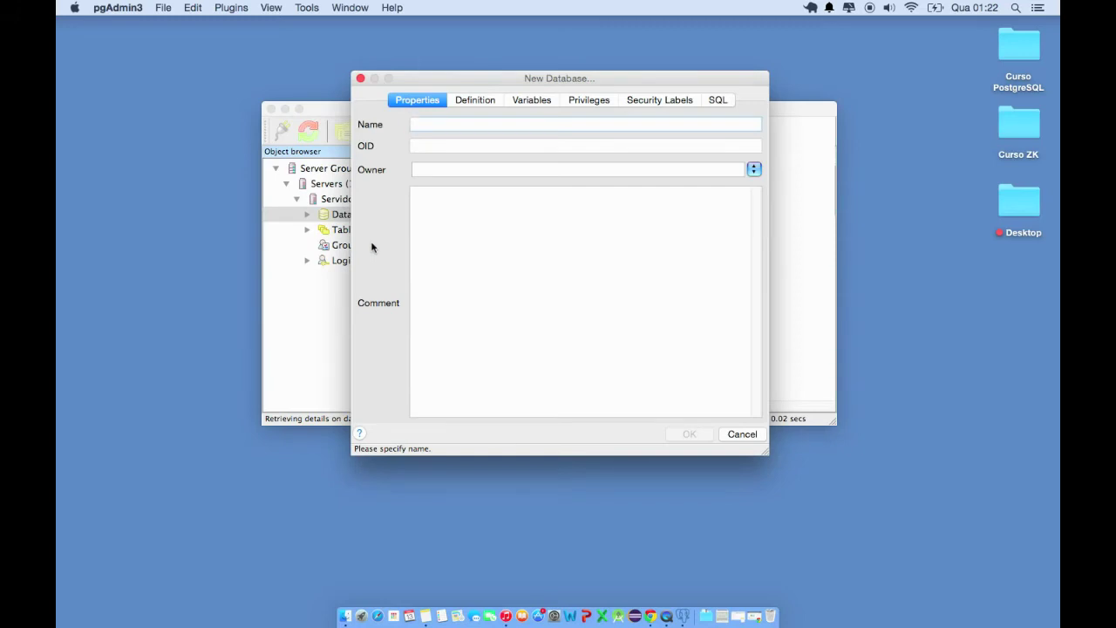
type("banco")
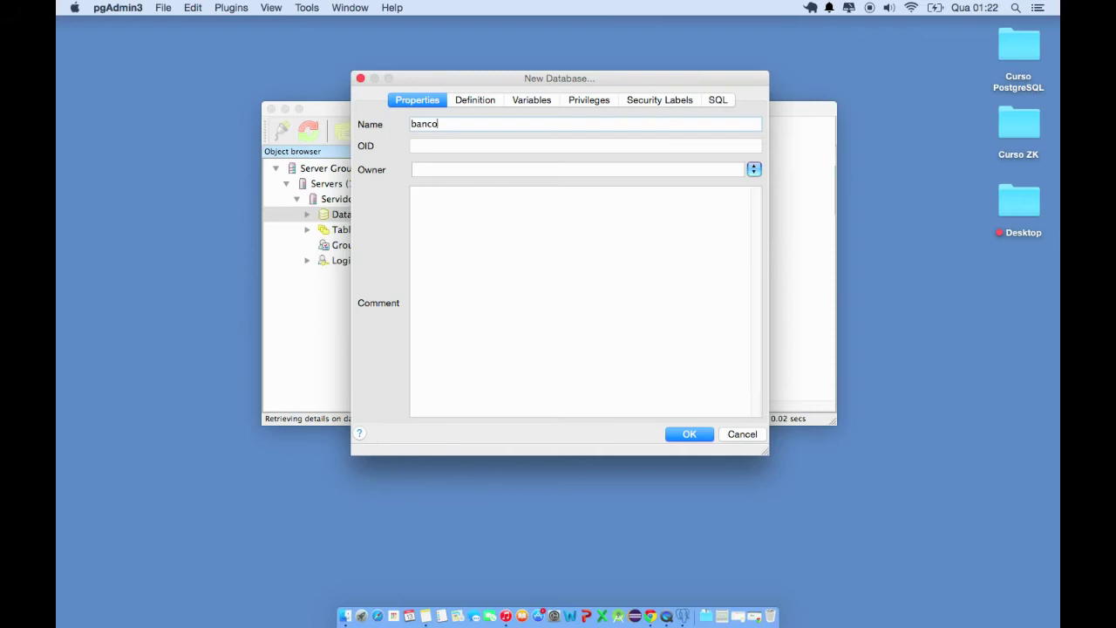
type("-curso-postt")
key("BackSpace")
type("egresql")
left_click(702, 434)
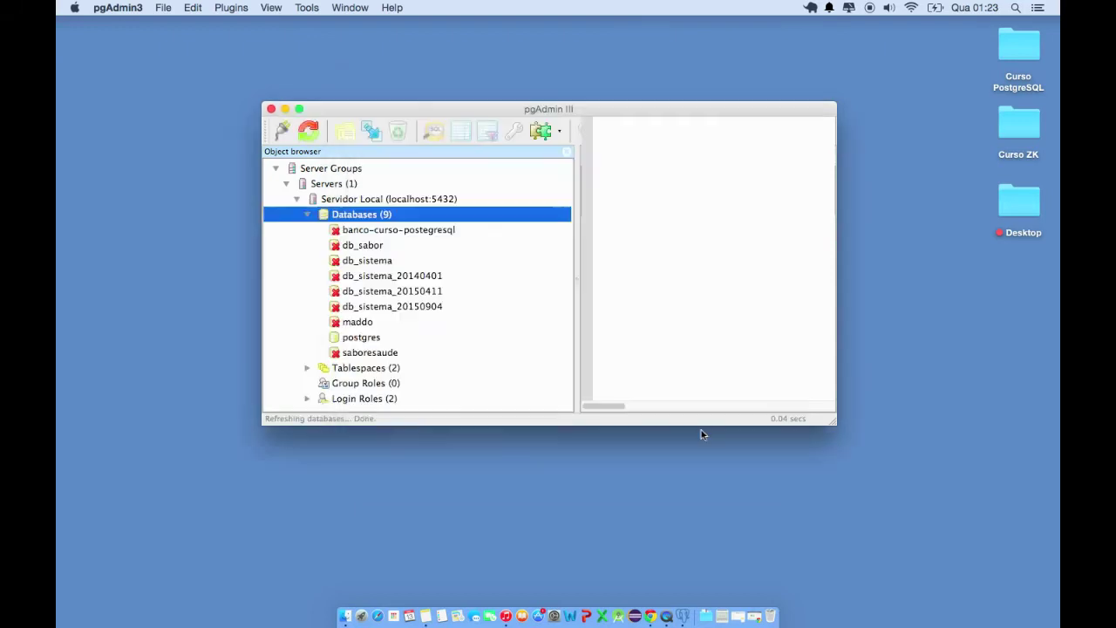
Review the creation SQL of banco-curso-postegresql, and expand its public schema to select Tables
left_click(413, 231)
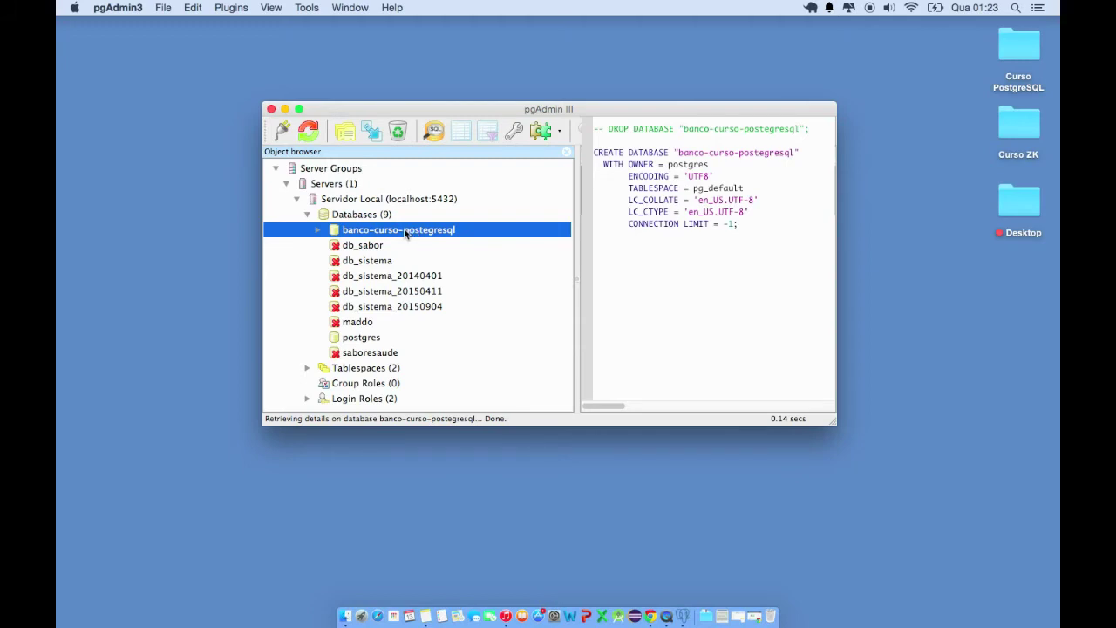
left_click_drag(748, 227, 596, 152)
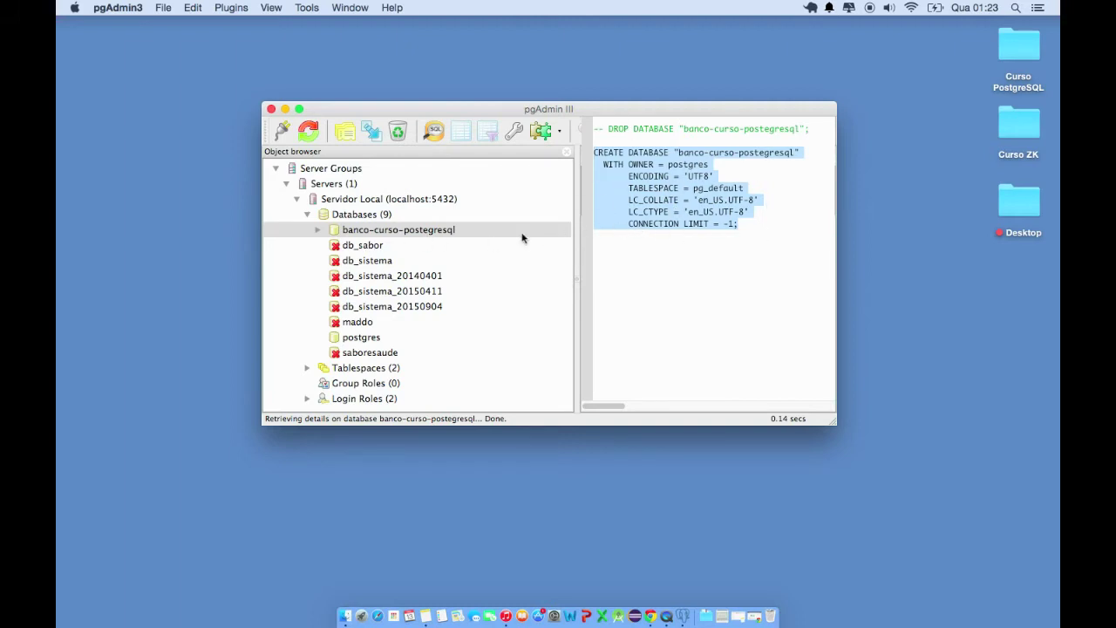
left_click(317, 231)
left_click(328, 292)
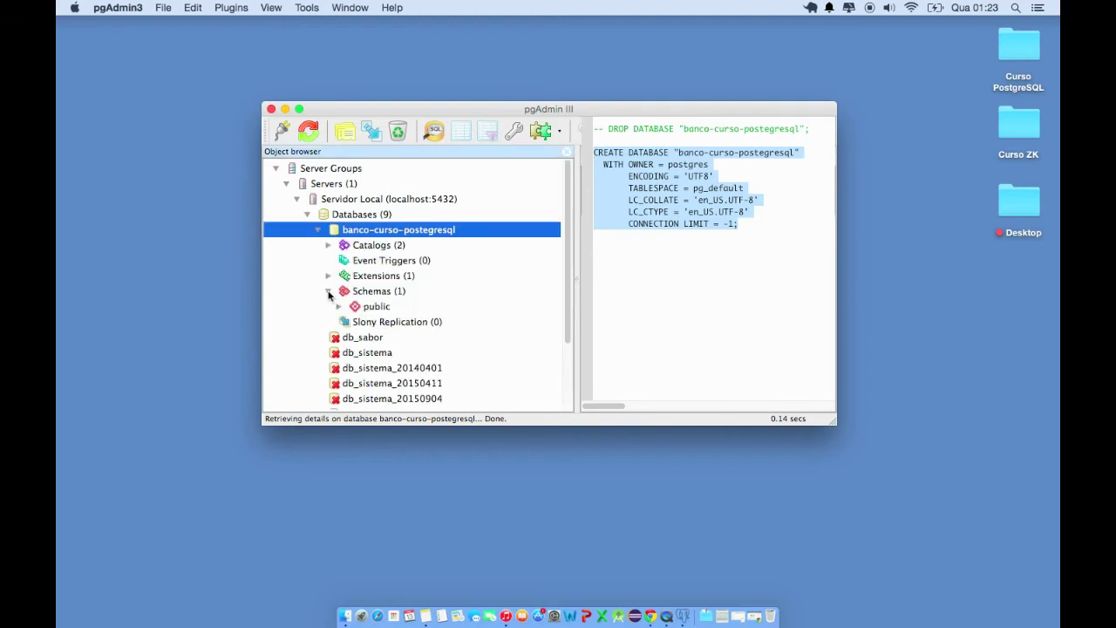
left_click(338, 306)
scroll(341, 309, "down", 6)
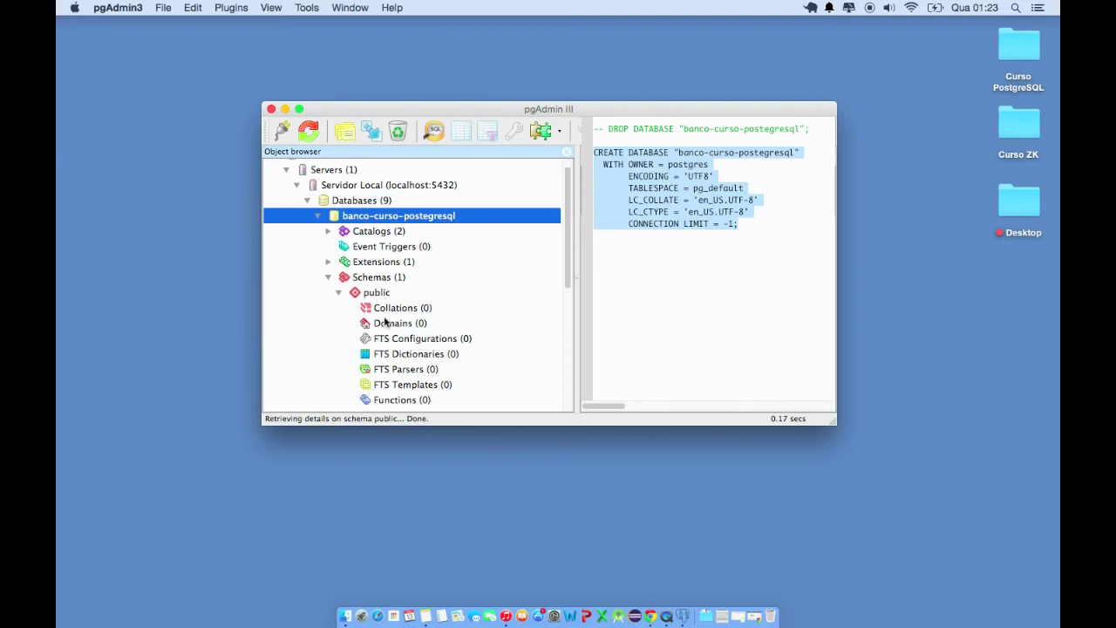
left_click(387, 341)
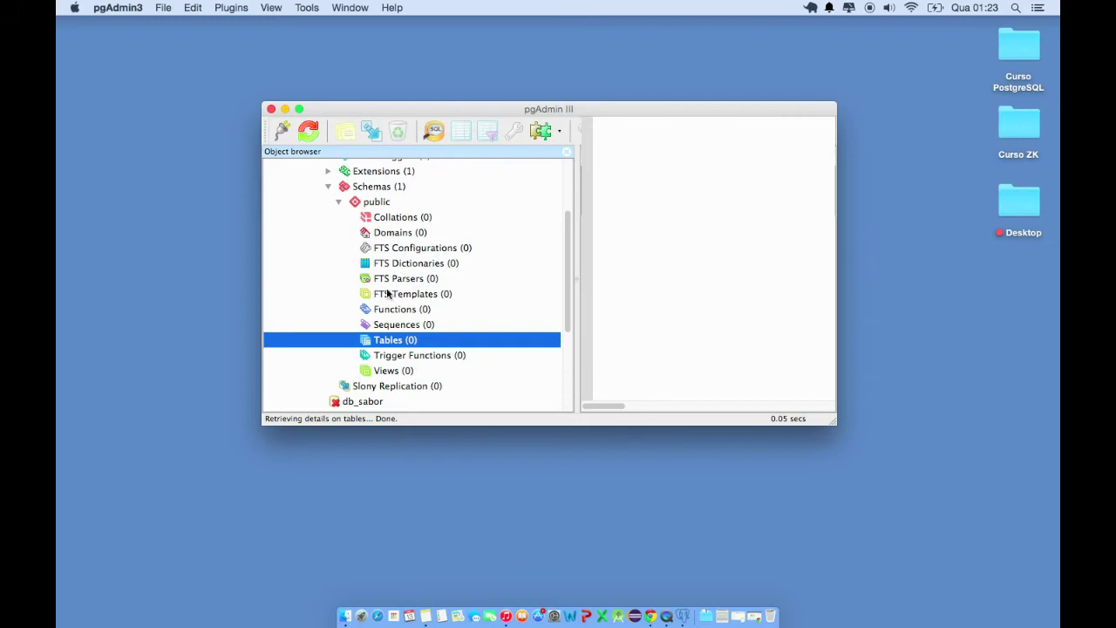
right_click(387, 343)
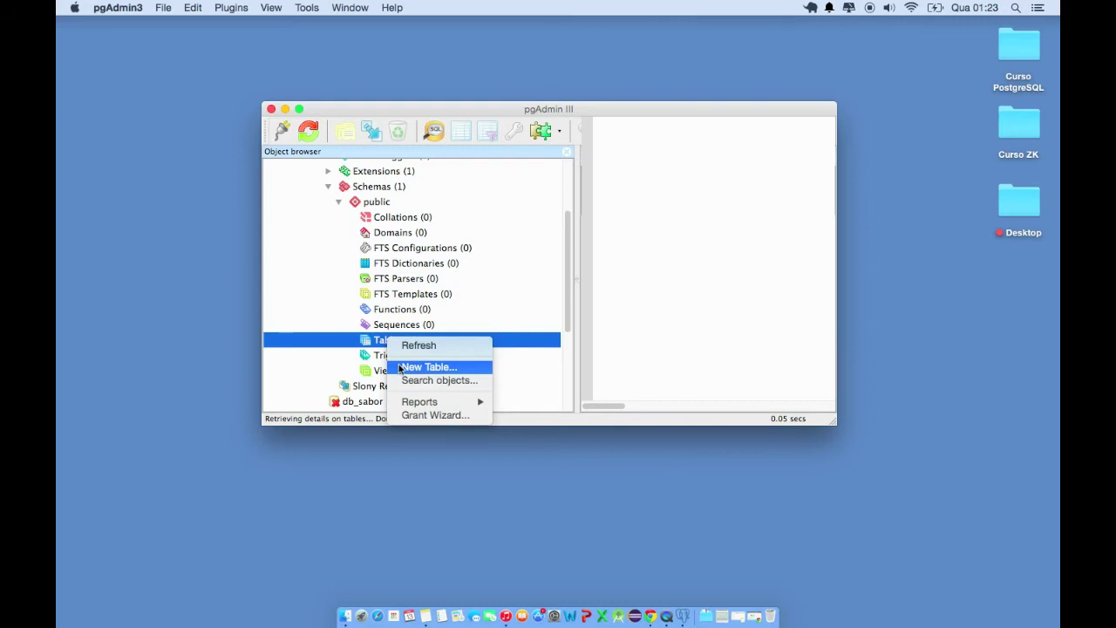
left_click(399, 367)
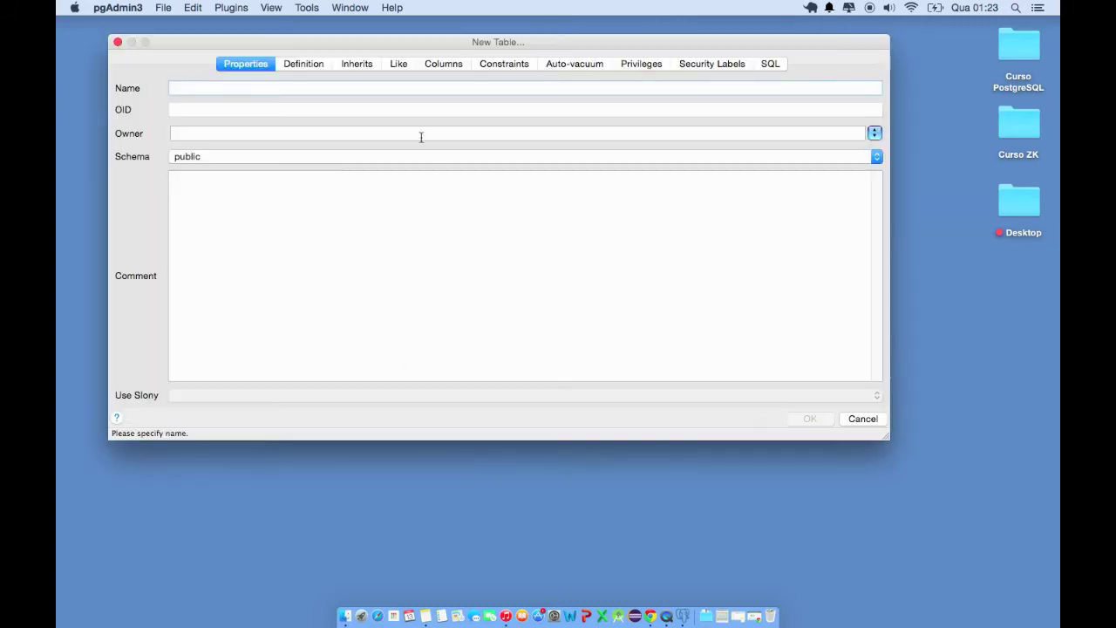
left_click(288, 64)
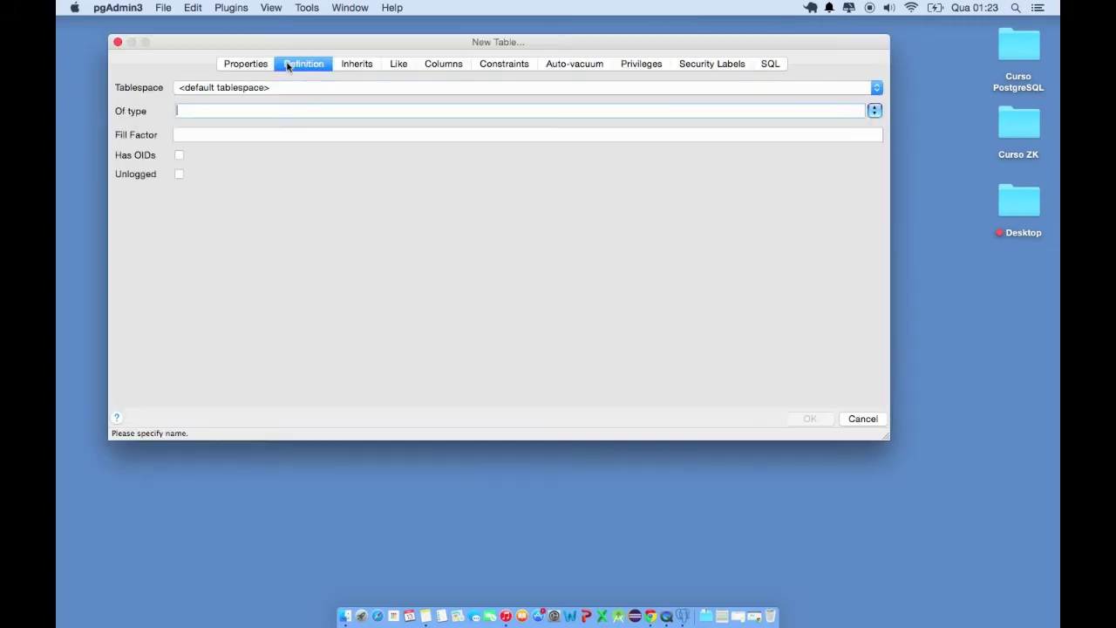
left_click(119, 42)
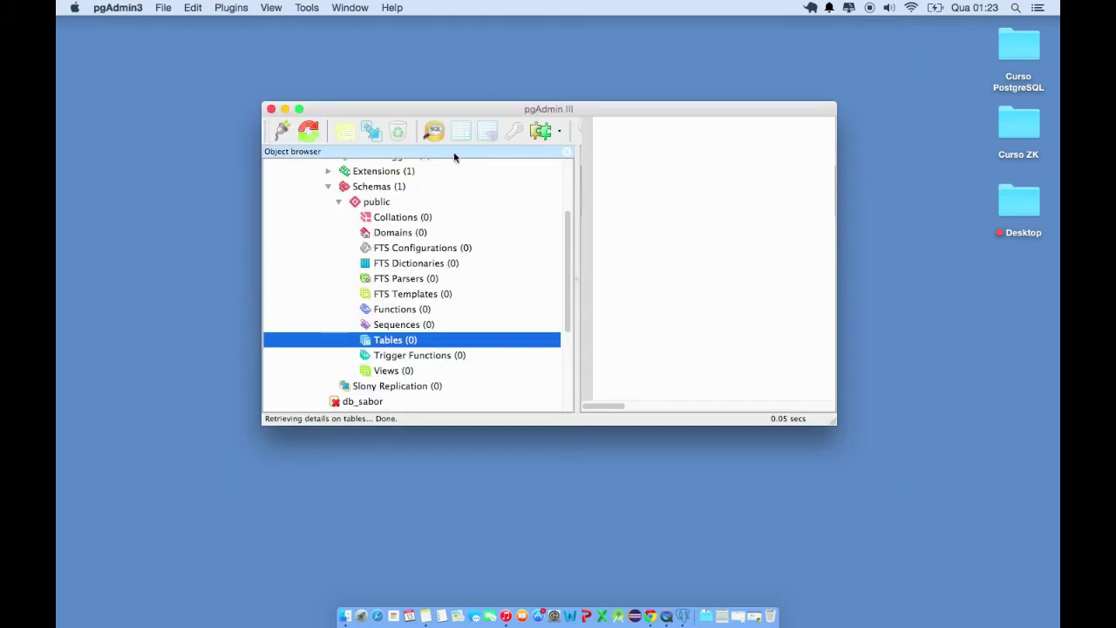
In a new SQL query, insert the Notes script creating table estado with id integer, nome character(40), sigla character(2) and primary key estado_pkey
left_click(436, 133)
left_click(429, 619)
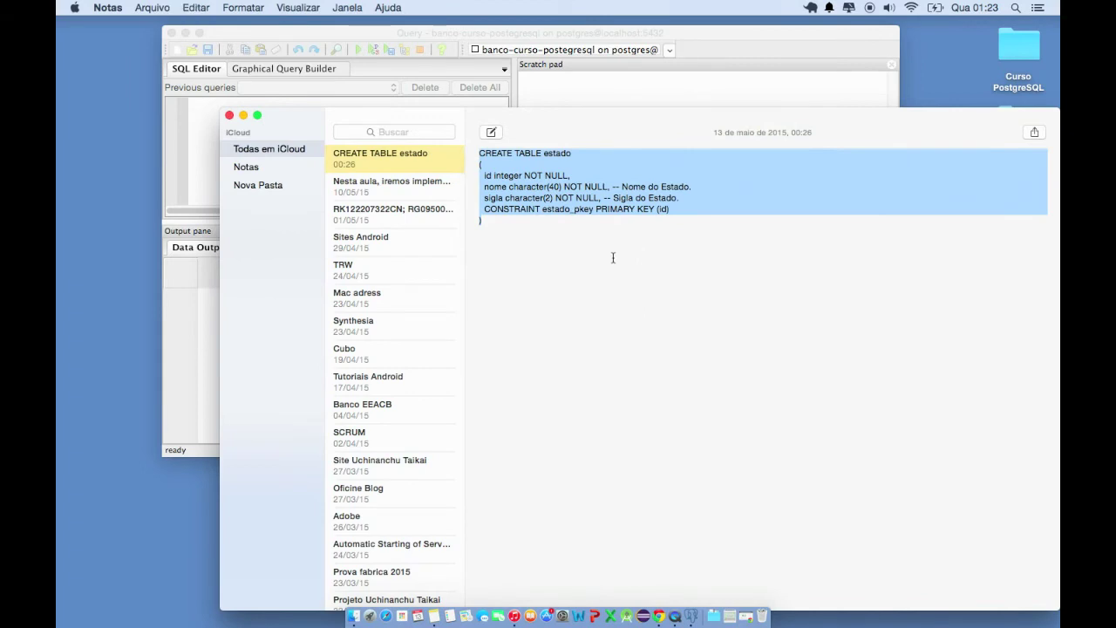
left_click(229, 116)
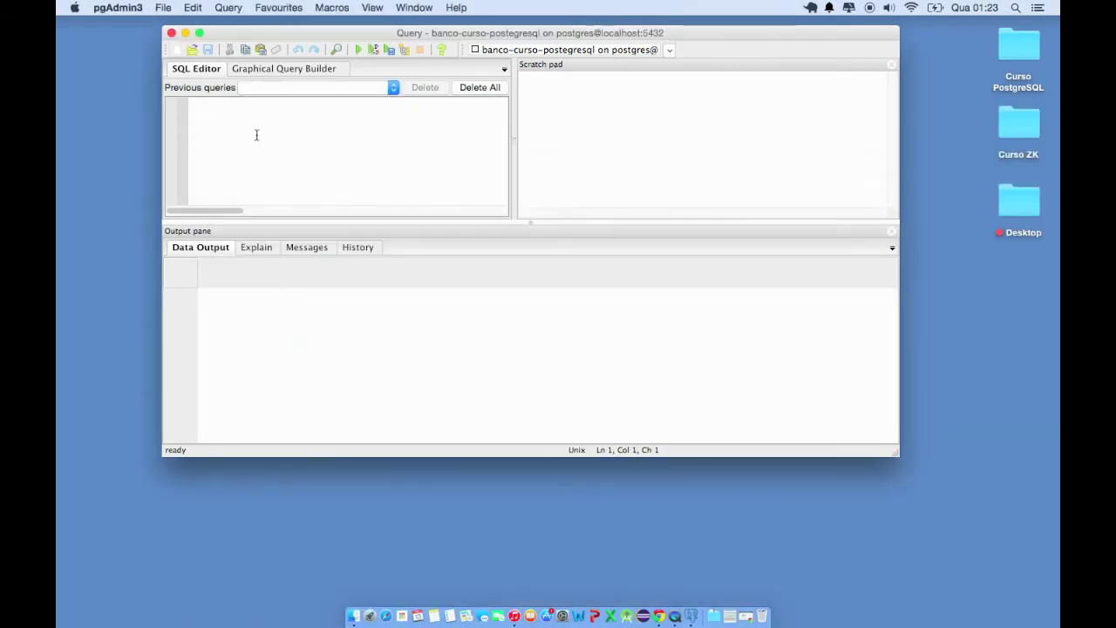
type("CREATE TABLE estado (   id integer NOT NULL,   nome character(40) NOT NULL, -- Nome do Estado.   sigla character(2) NOT NULL, -- Sigla do Estado.   CONSTRAINT estado_pkey PRIMARY KEY (id) )")
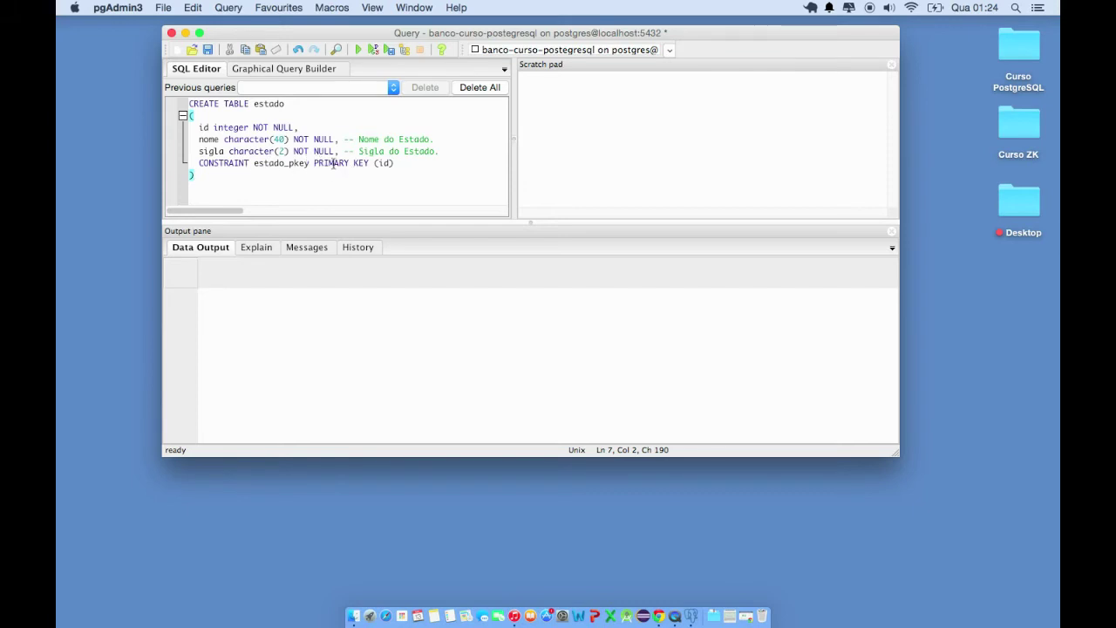
Change the id column's type to serial and execute the query to create the estado table
double_click(245, 126)
type("serial")
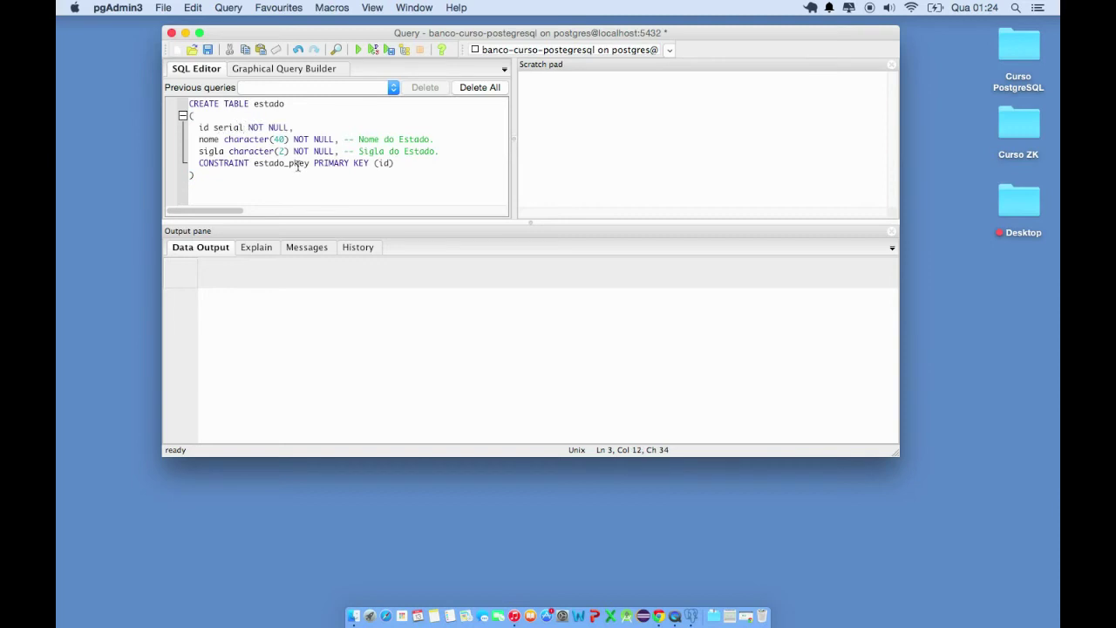
left_click(361, 54)
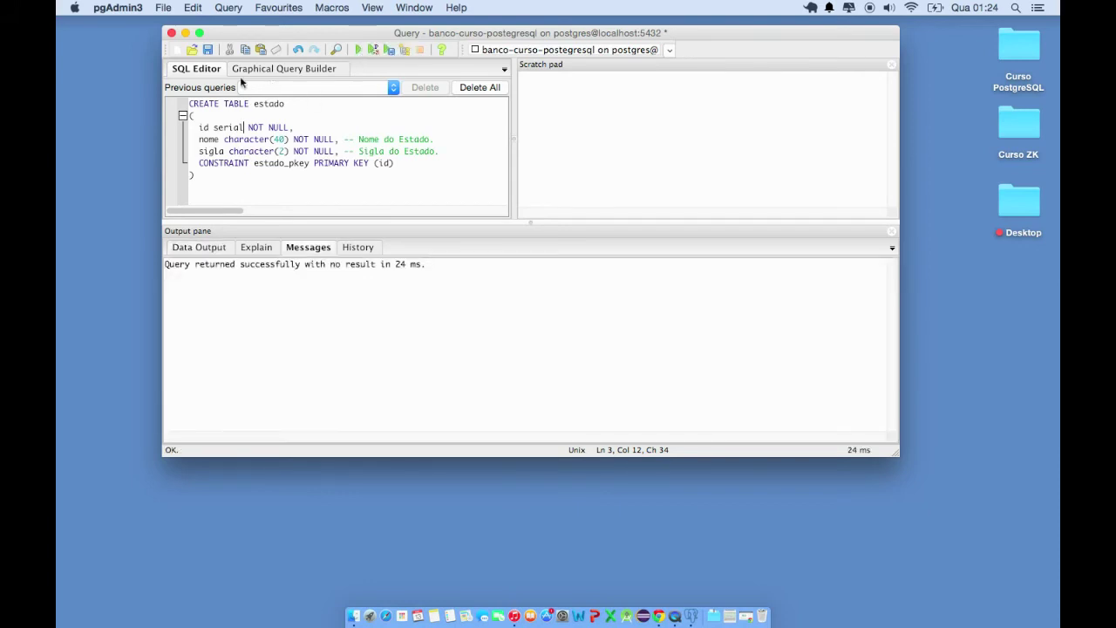
Highlight the result message in the query output and close the query window without saving the script
left_click_drag(437, 263, 175, 254)
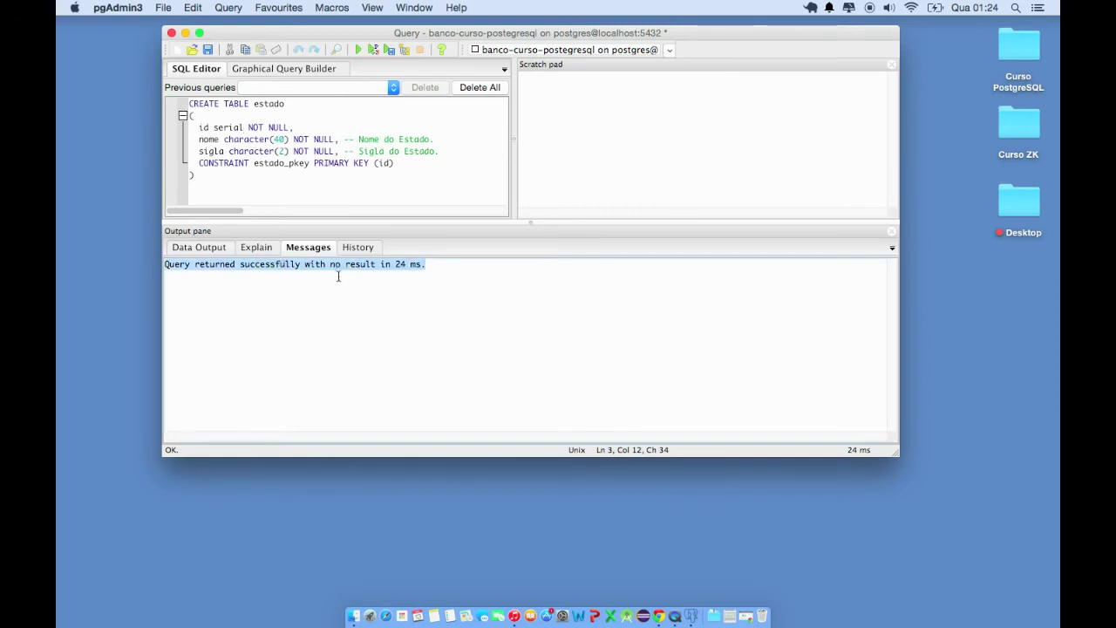
left_click(172, 33)
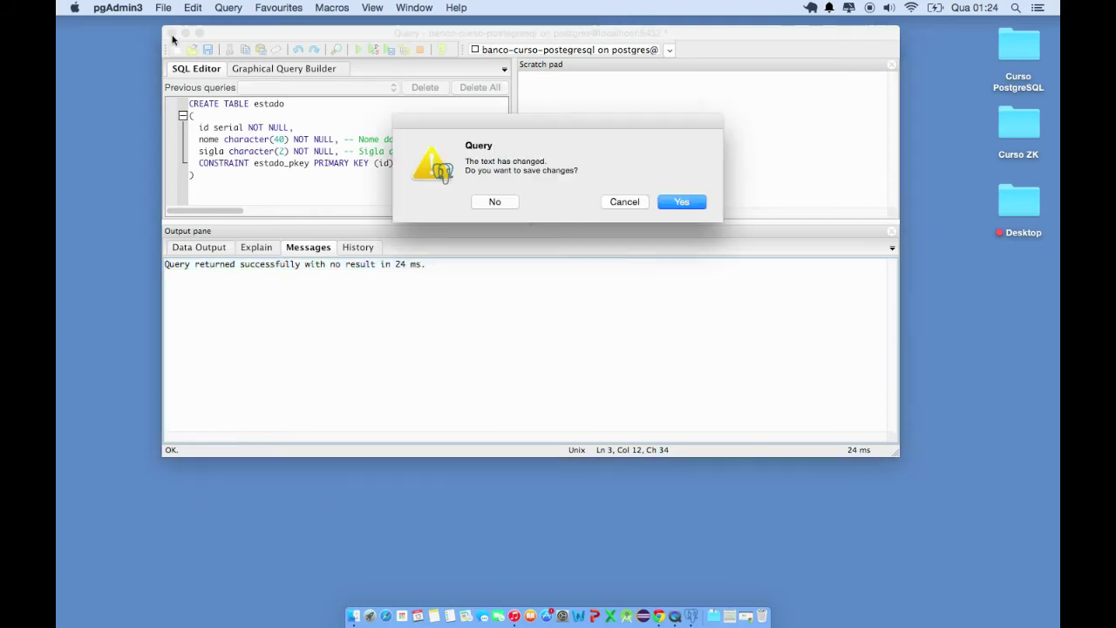
left_click(493, 202)
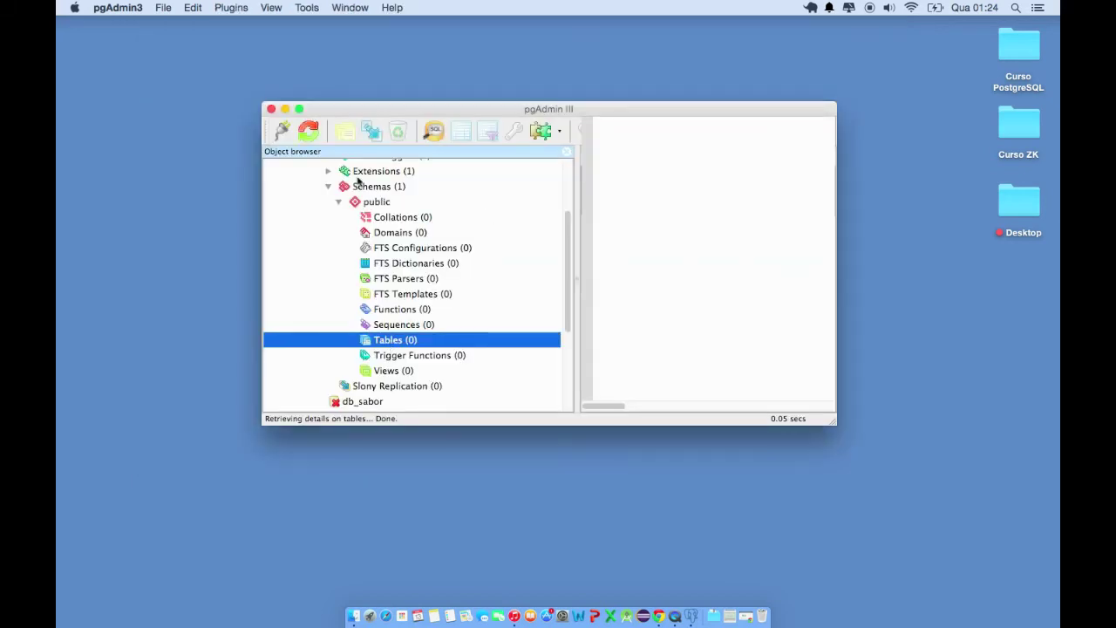
Refresh the Tables node of the public schema and expand it and the estado table
left_click(309, 131)
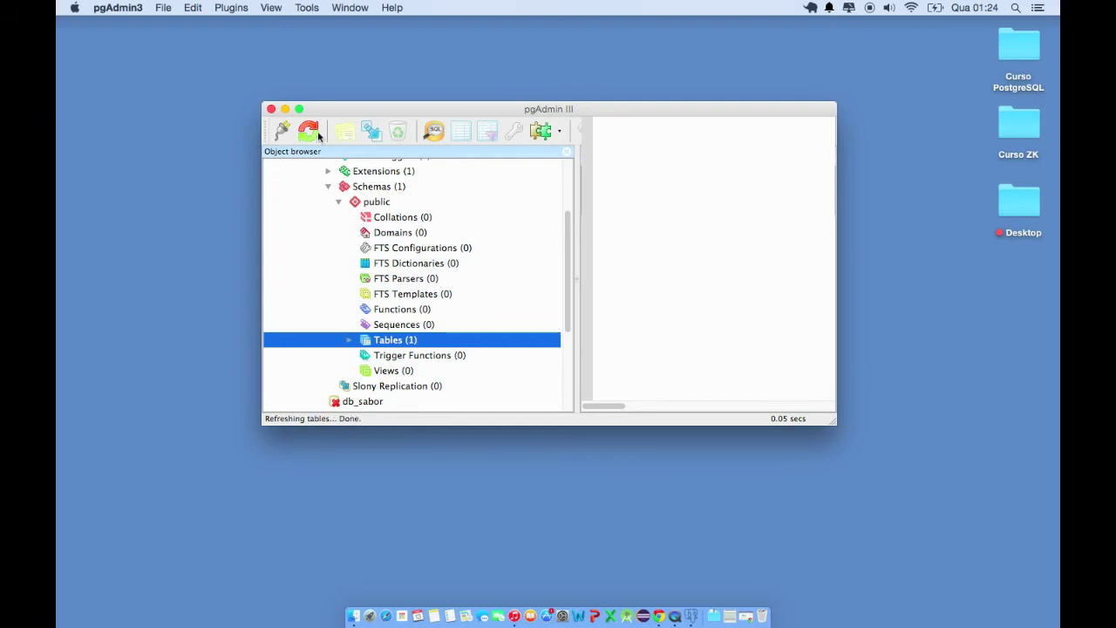
left_click(350, 341)
left_click(360, 355)
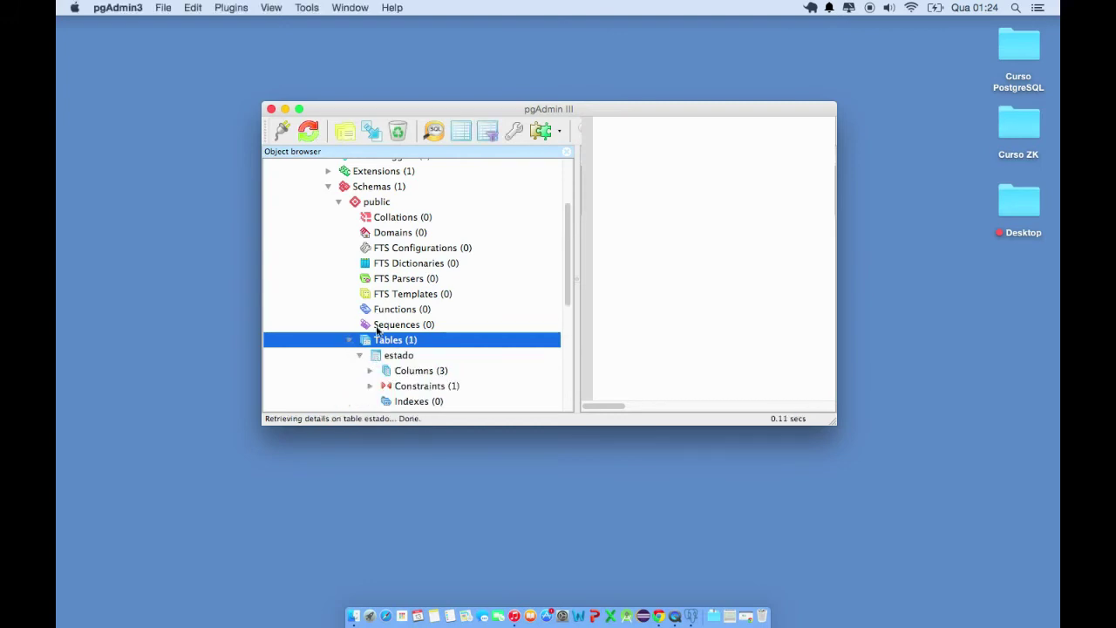
Expand the public schema's Sequences and the estado table's Columns to check the sequence and the fields
left_click(380, 324)
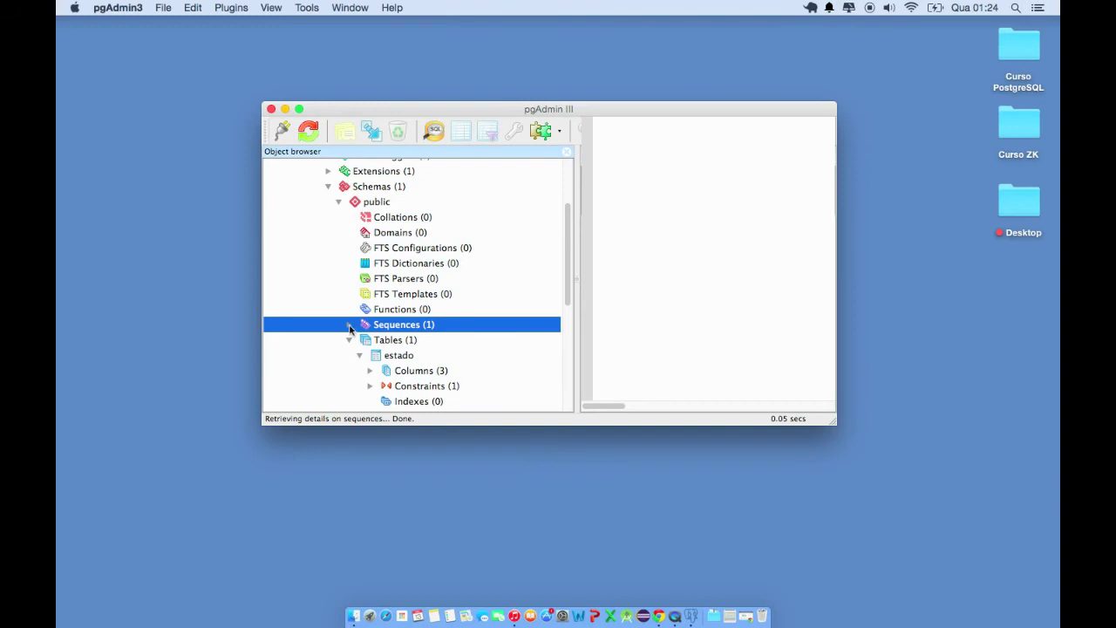
left_click(347, 324)
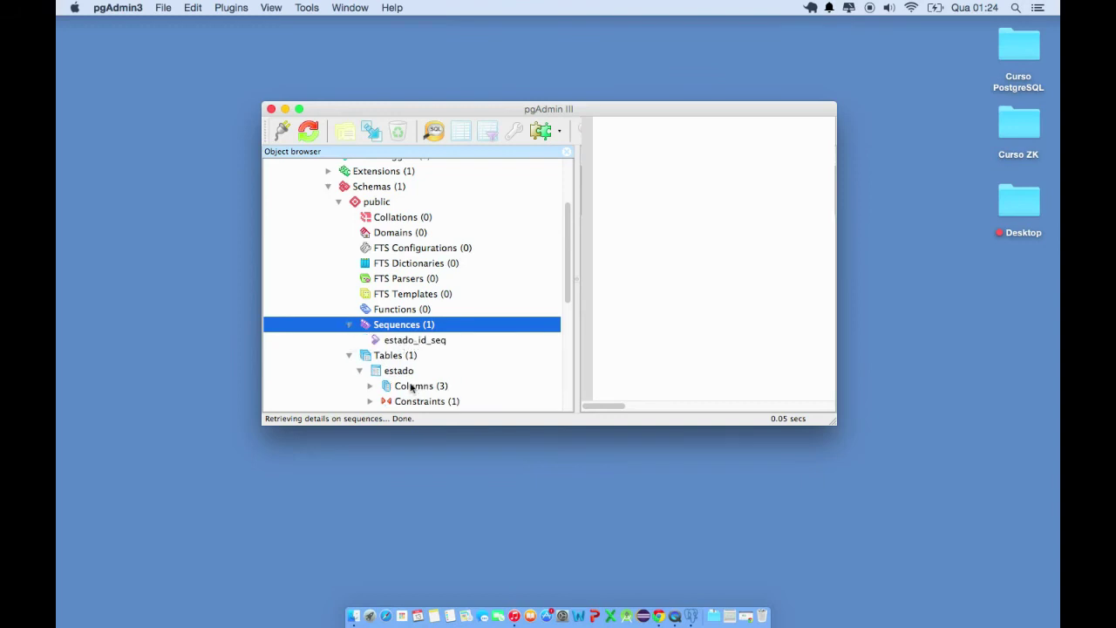
scroll(406, 386, "down", 4)
left_click(370, 310)
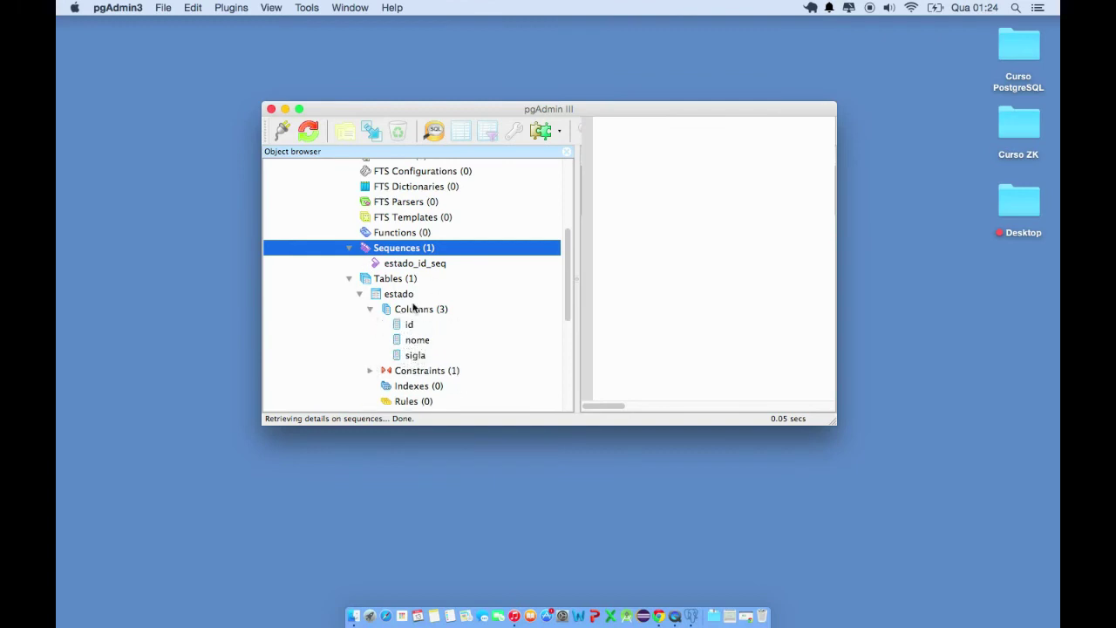
Review the creation SQL of banco-curso-postegresql and its estado table, and collapse the database in the object browser
scroll(419, 311, "up", 5)
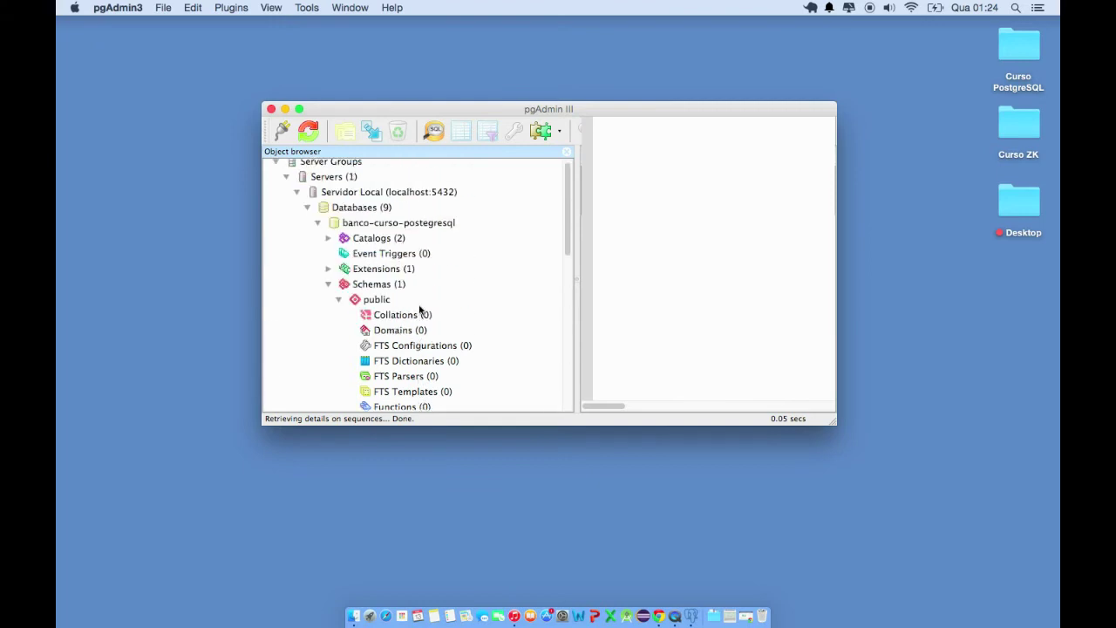
left_click(391, 224)
scroll(407, 305, "down", 4)
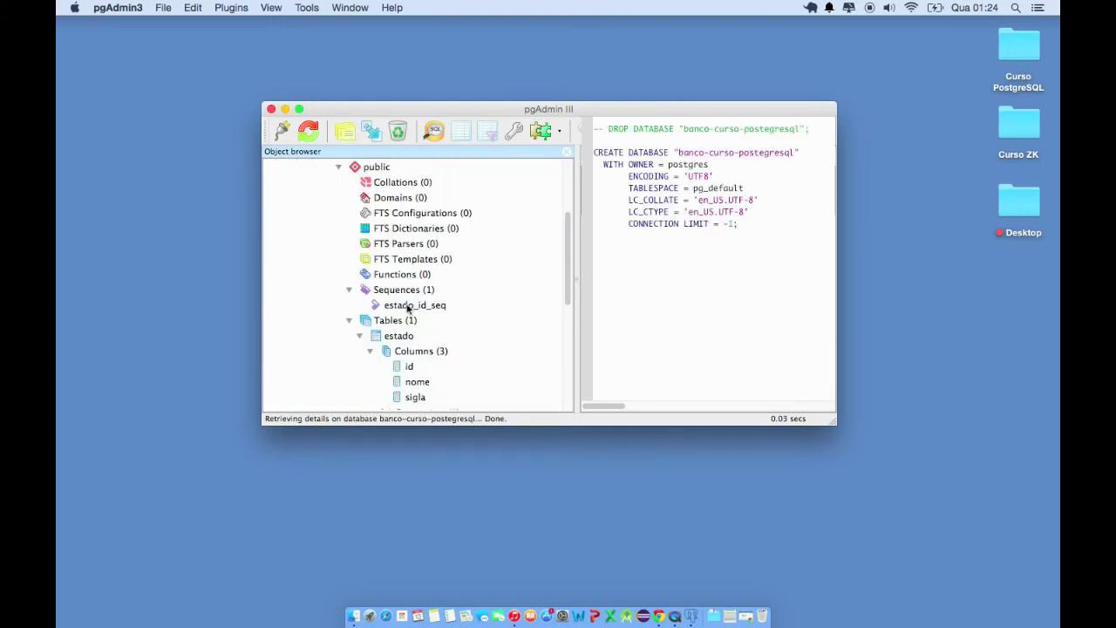
left_click(395, 321)
left_click(395, 334)
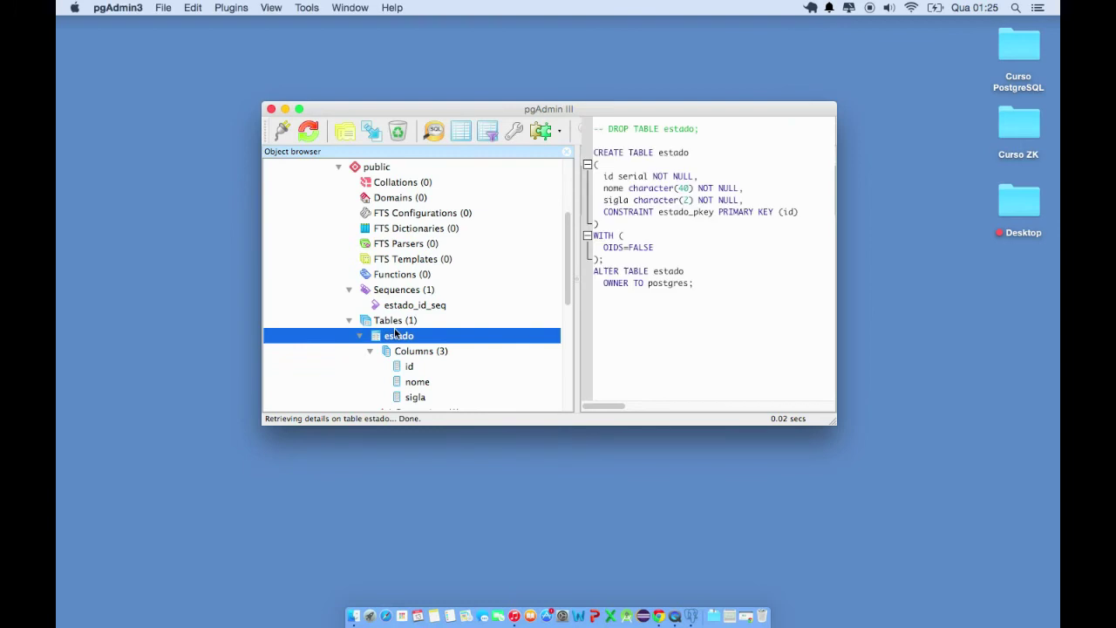
scroll(435, 328, "down", 2)
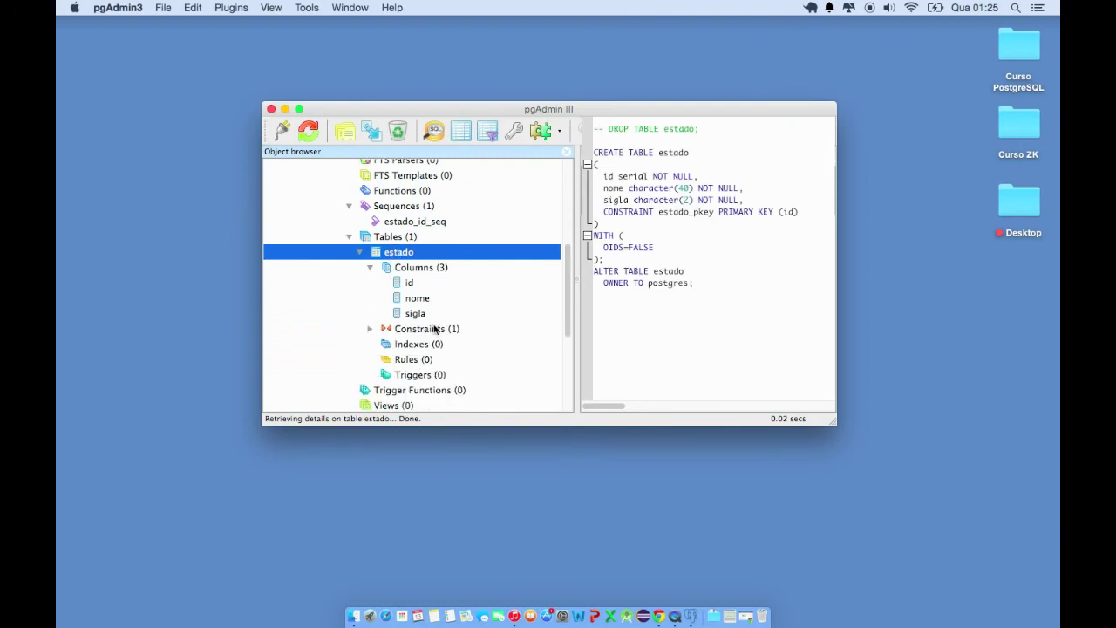
scroll(434, 328, "up", 5)
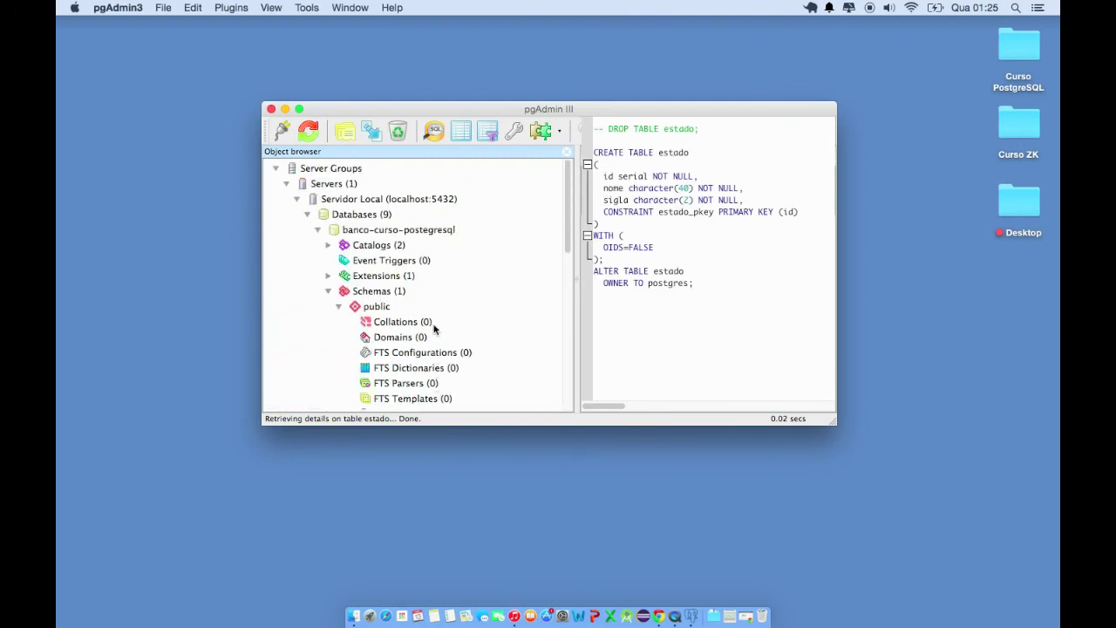
left_click(434, 232)
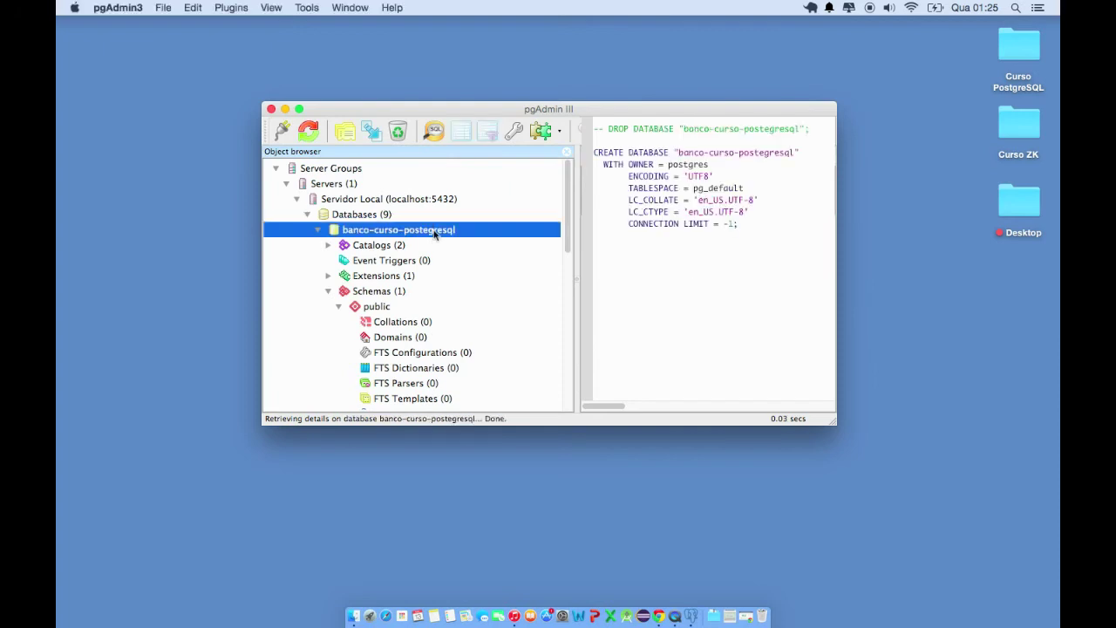
left_click(329, 247)
left_click(328, 323)
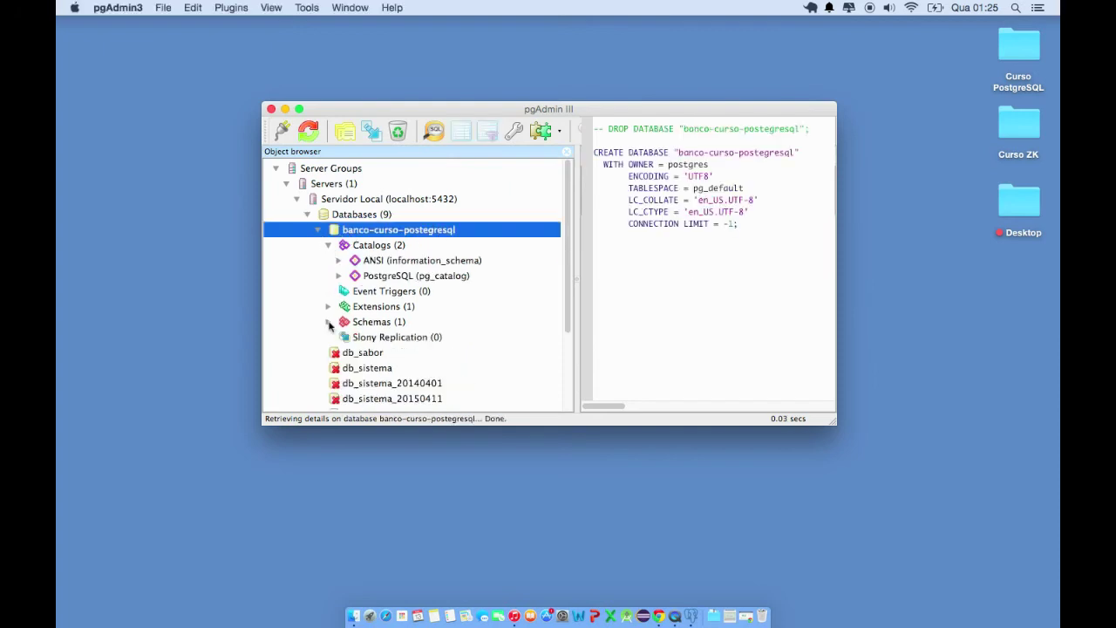
left_click(318, 231)
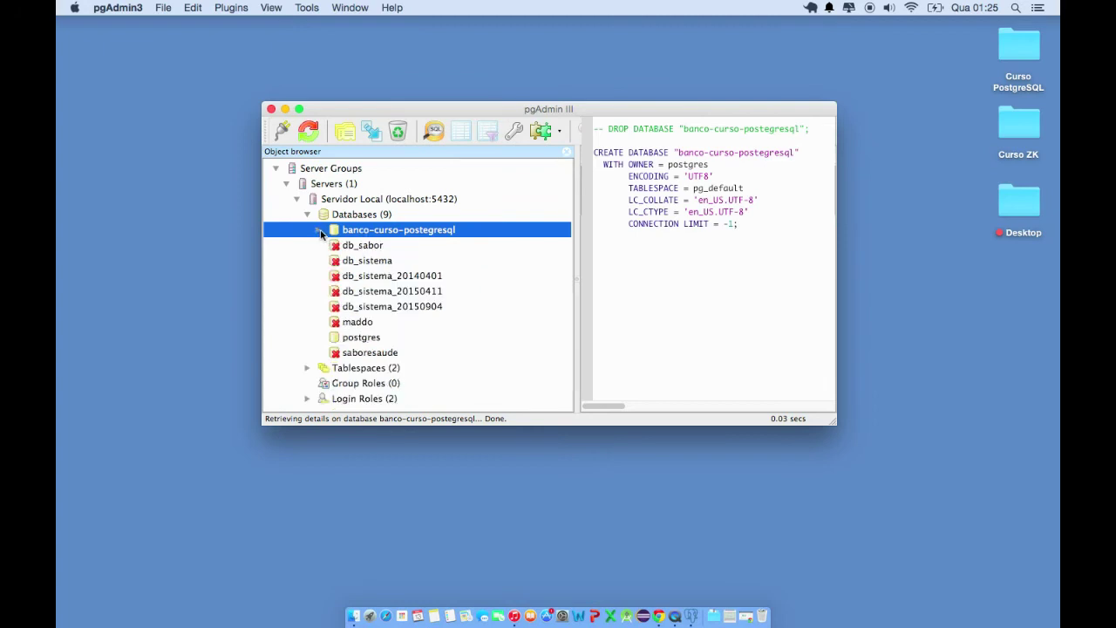
Back up banco-curso-postegresql, including the estado table, in Custom format to bkp_banco_aula_01 in Documents, overwriting the existing file
right_click(355, 233)
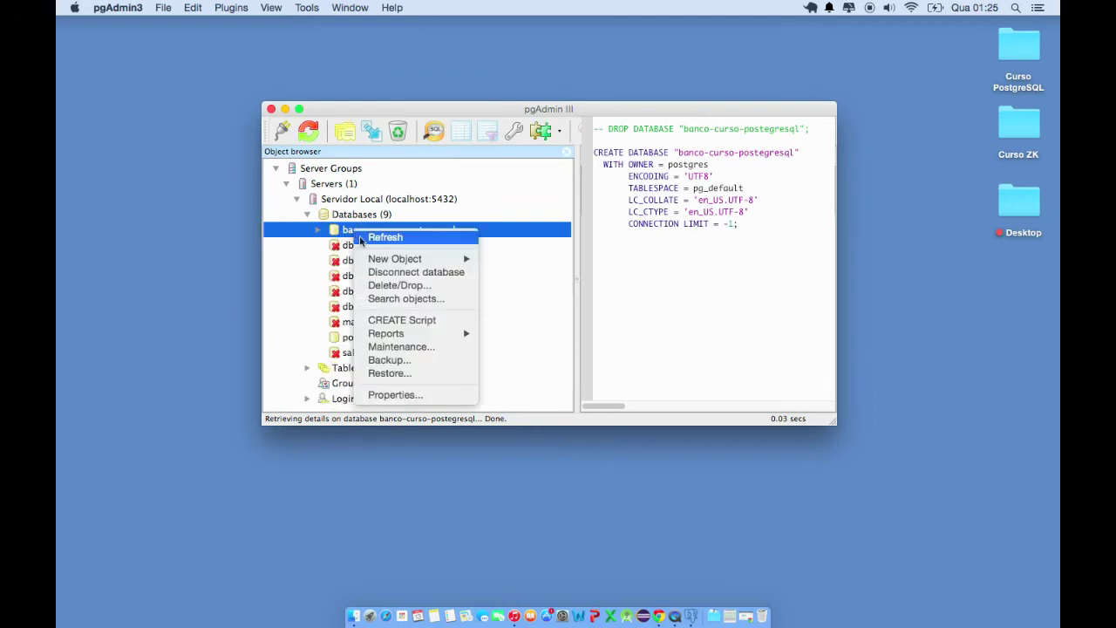
left_click(388, 360)
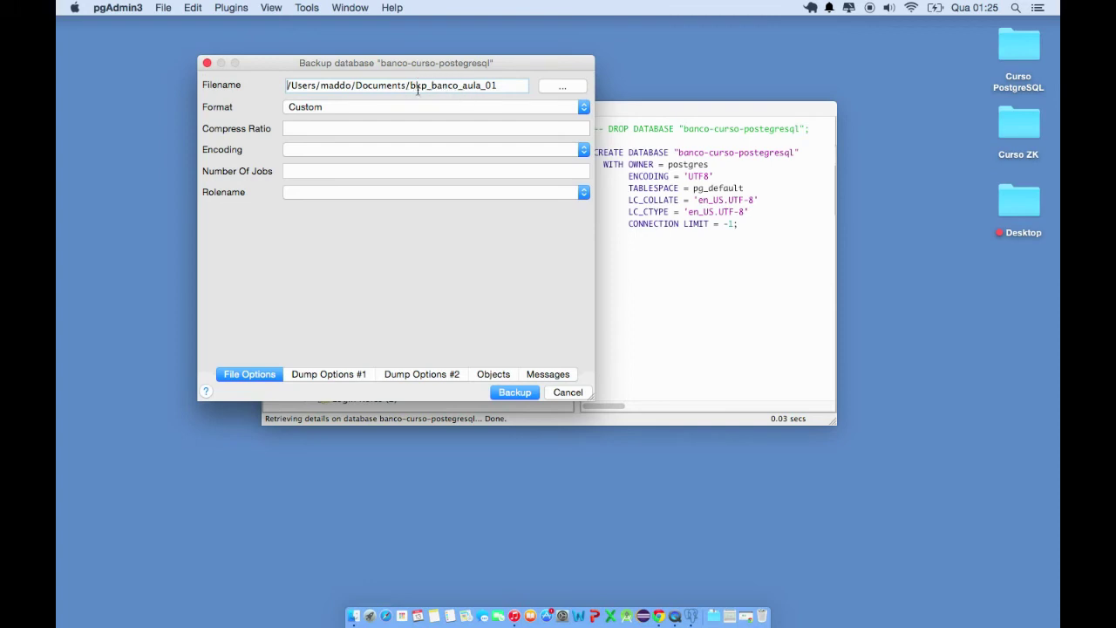
left_click(495, 375)
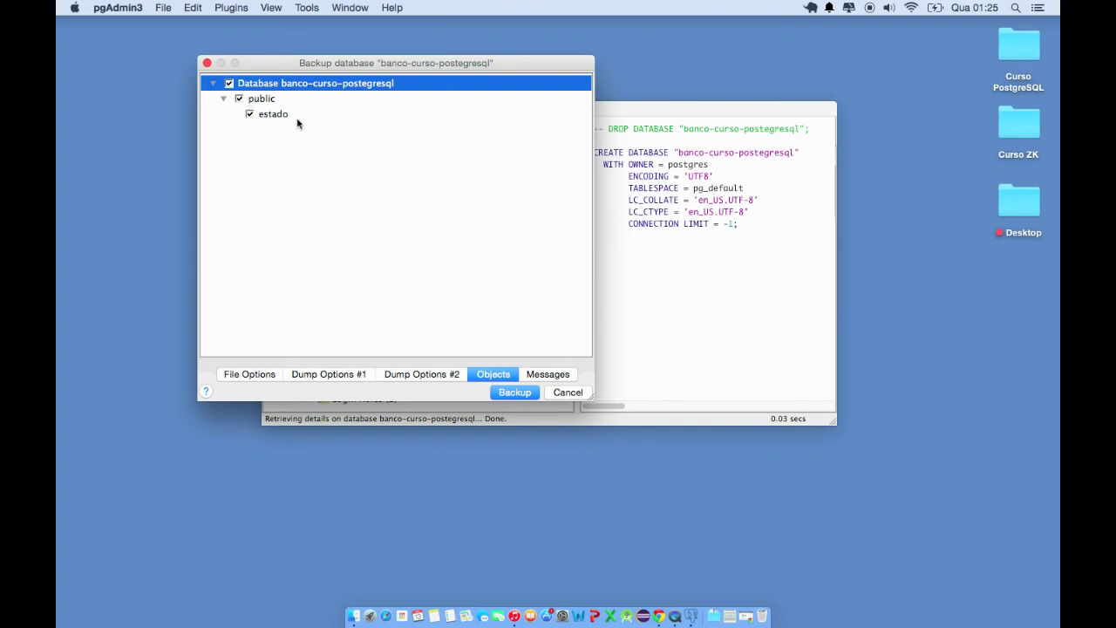
left_click(514, 392)
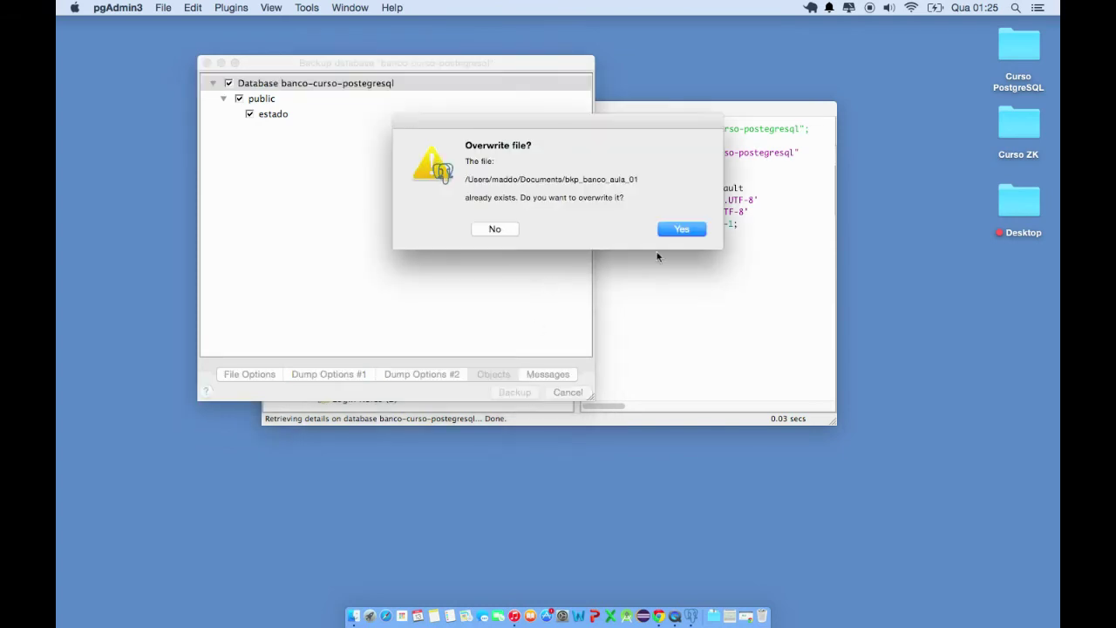
left_click(680, 232)
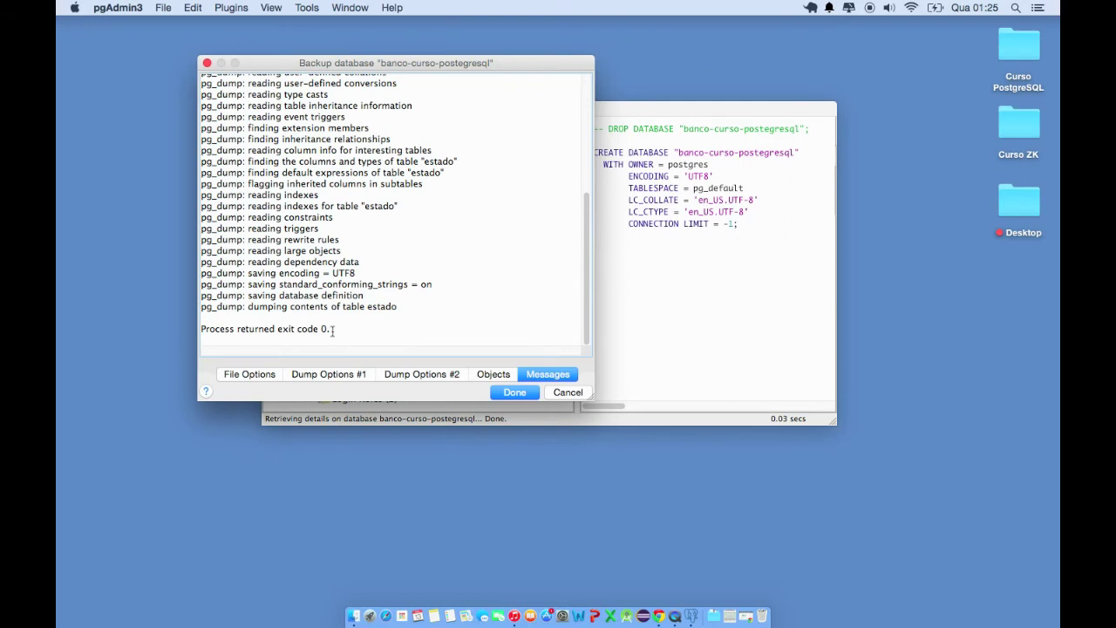
left_click_drag(332, 329, 211, 316)
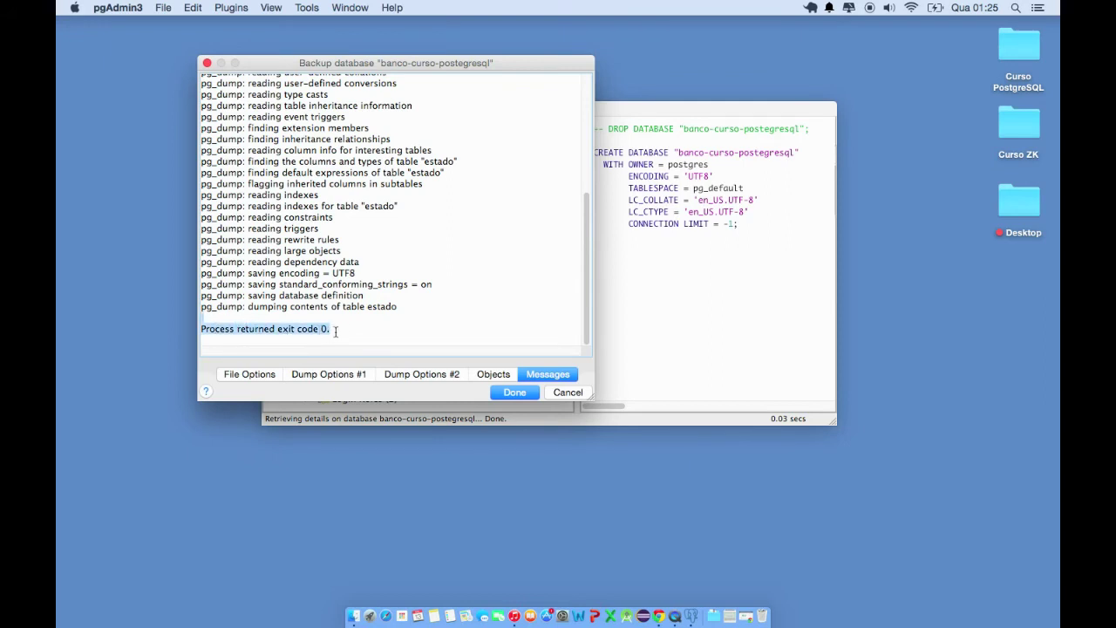
left_click(515, 392)
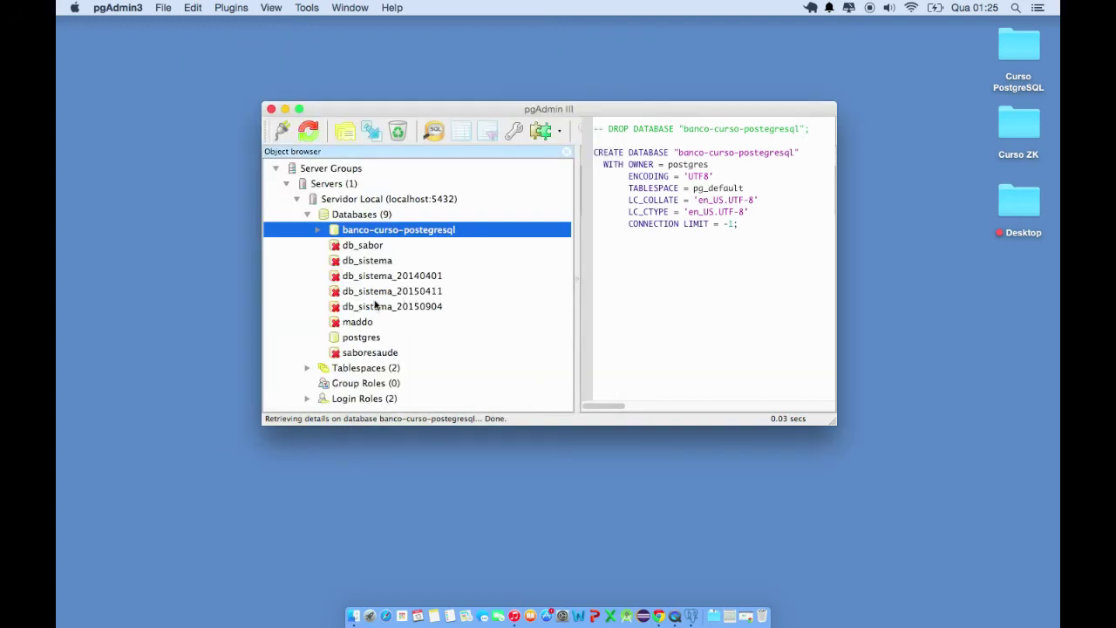
Drop the database banco-curso-postegresql from Servidor Local and confirm the deletion
right_click(393, 234)
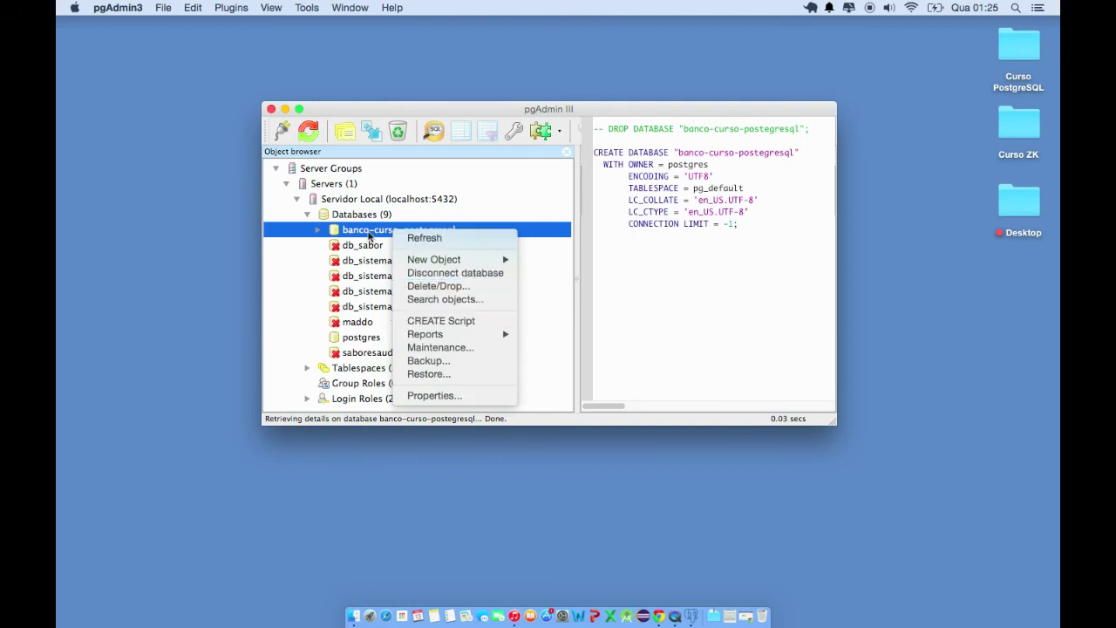
left_click(368, 236)
right_click(369, 235)
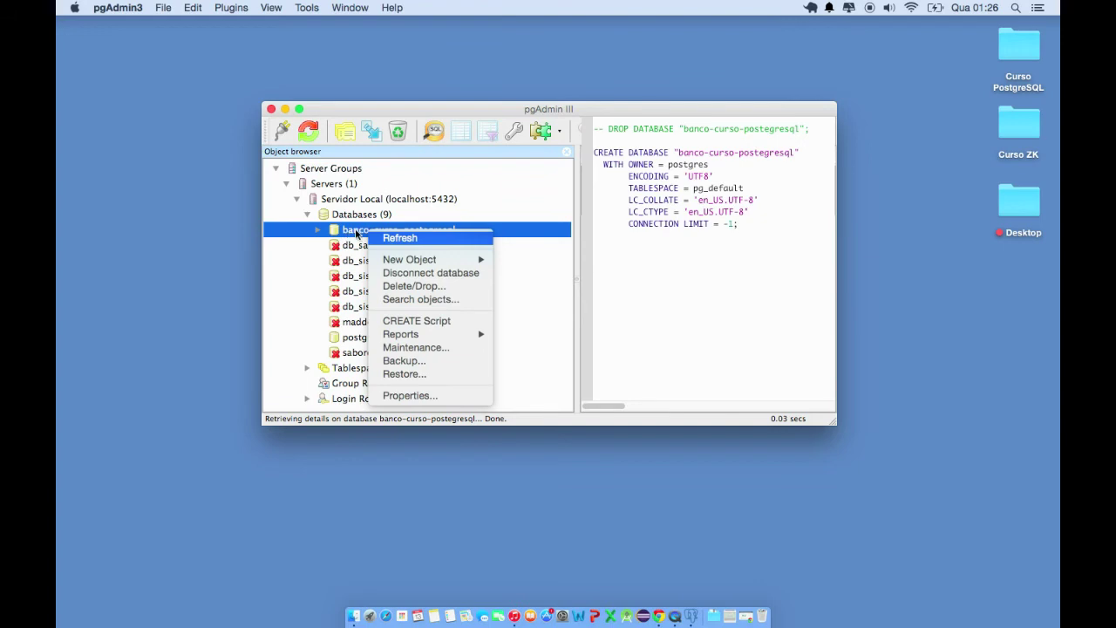
left_click(393, 291)
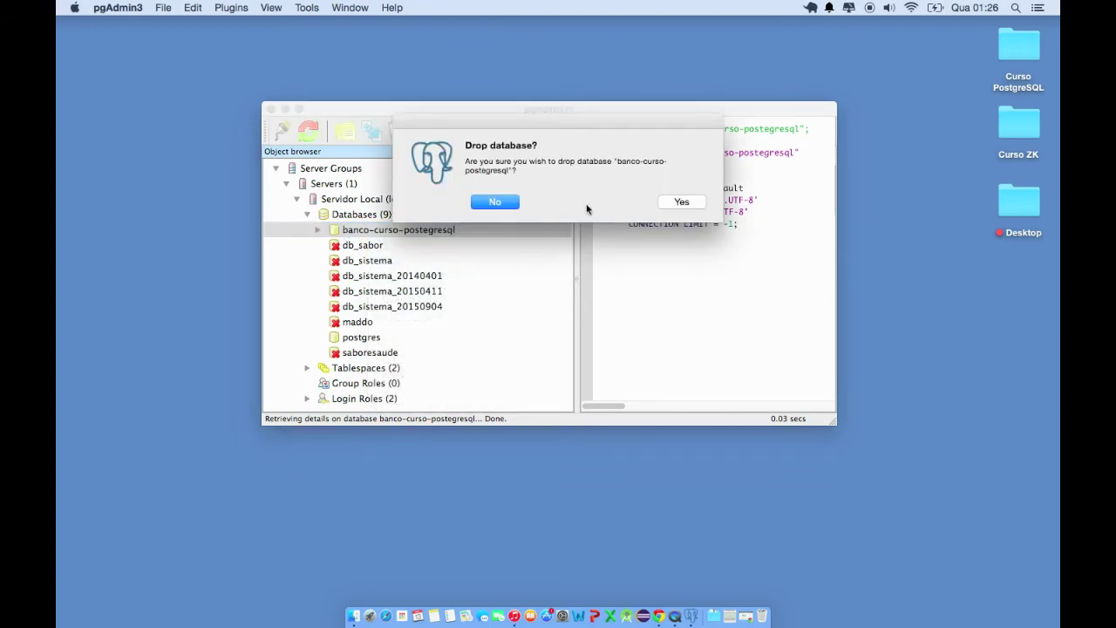
left_click(693, 203)
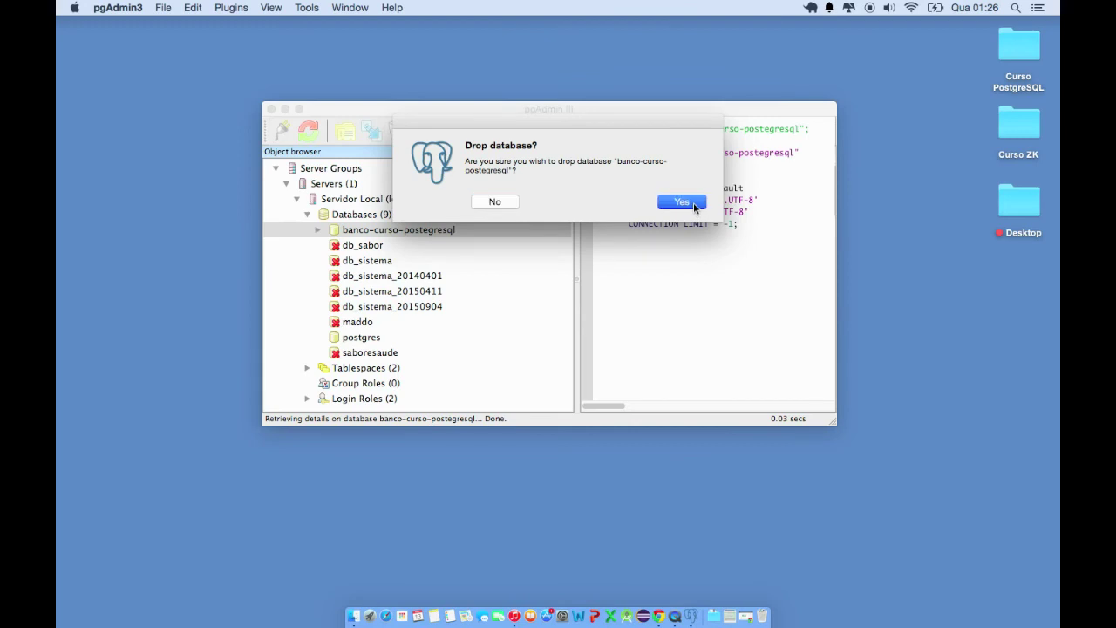
left_click_drag(693, 203, 623, 249)
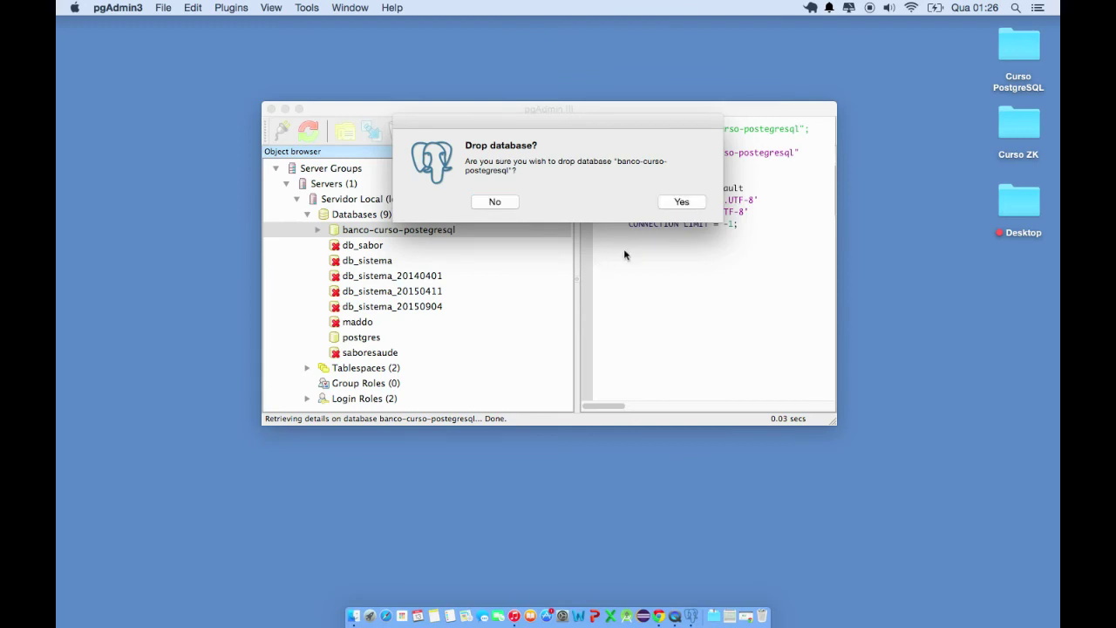
left_click(691, 203)
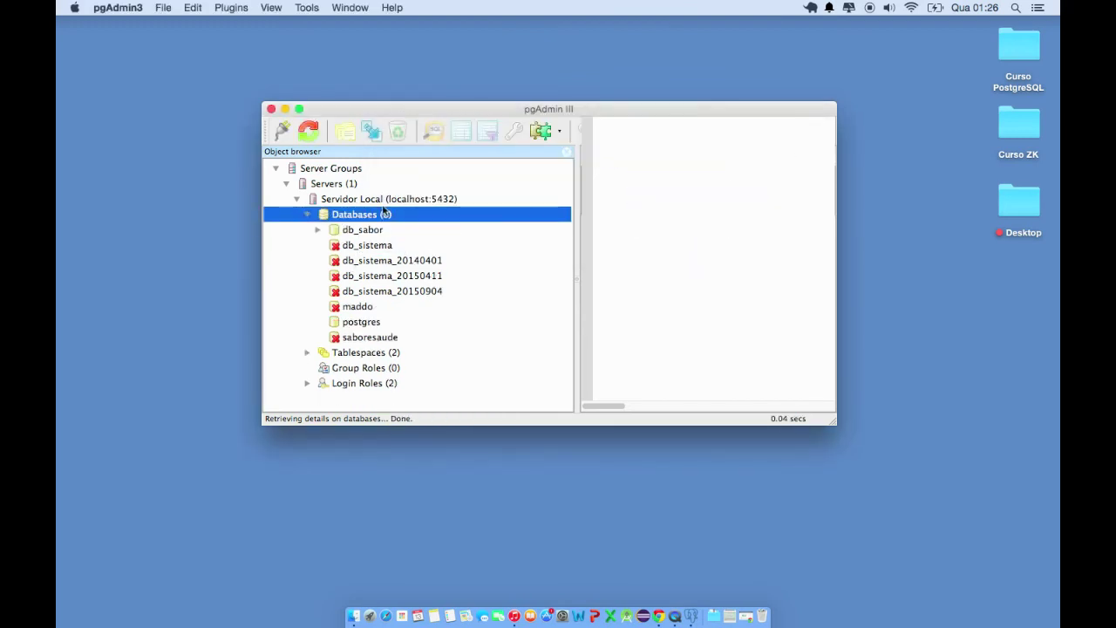
Create a new database named db-aula-01 on Servidor Local
right_click(375, 218)
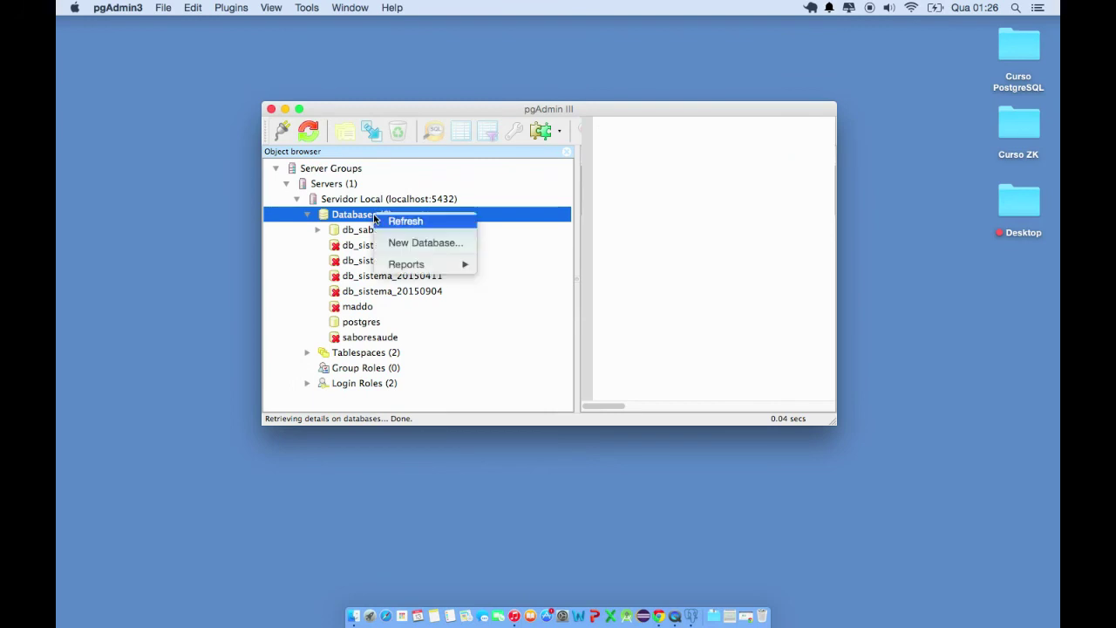
left_click(381, 243)
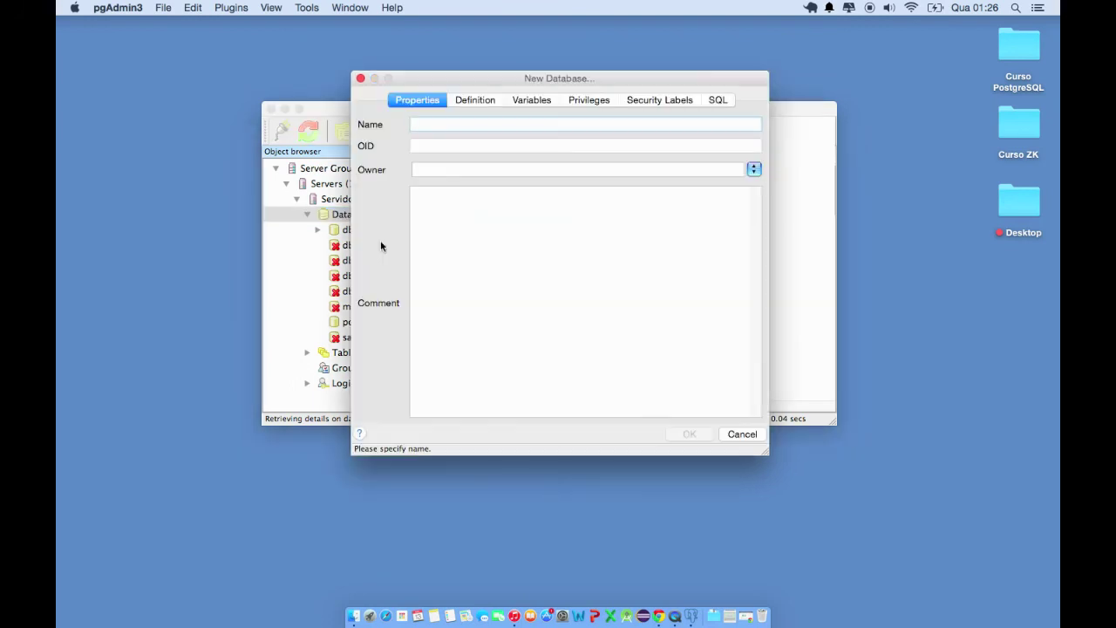
type("db")
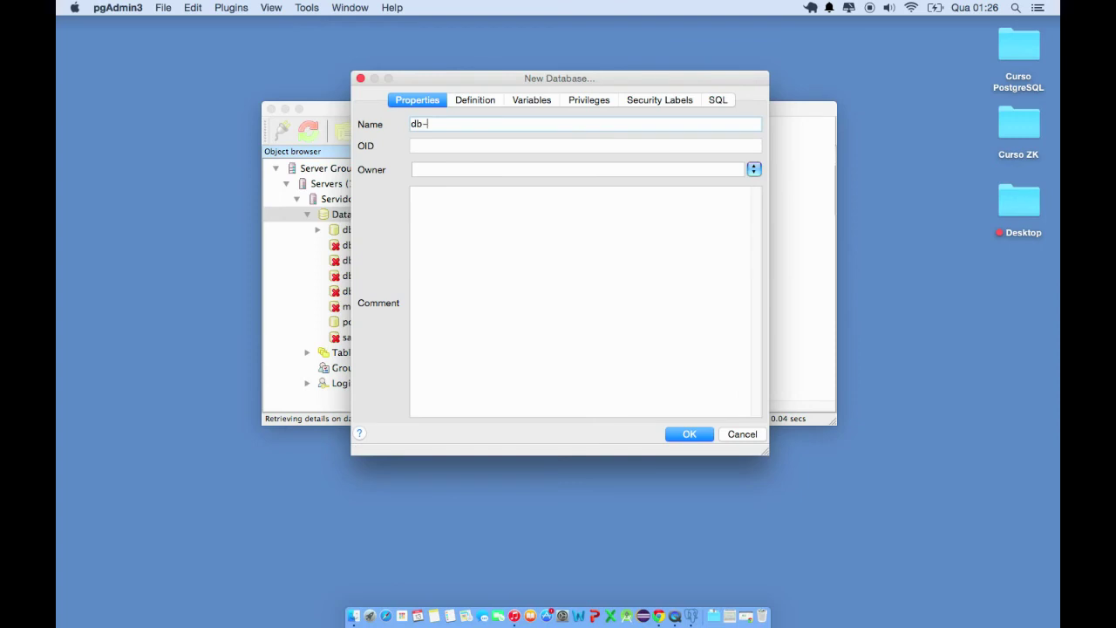
type("-aula-01")
left_click(688, 434)
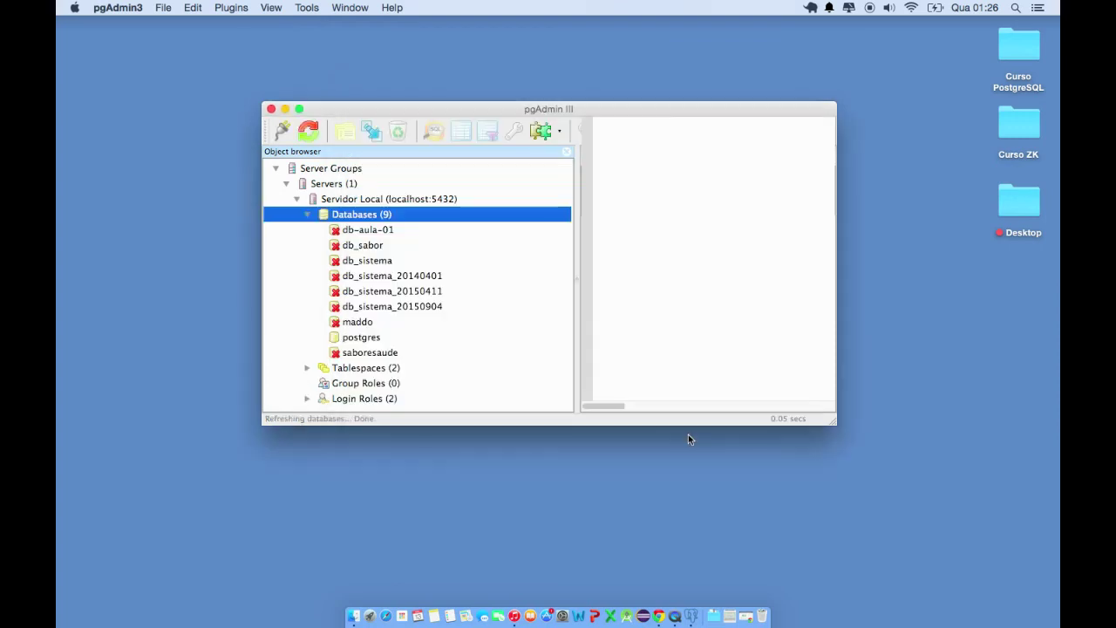
Examine the public schema and its tables in the new database db-aula-01, and collapse the database in the object browser
left_click(358, 232)
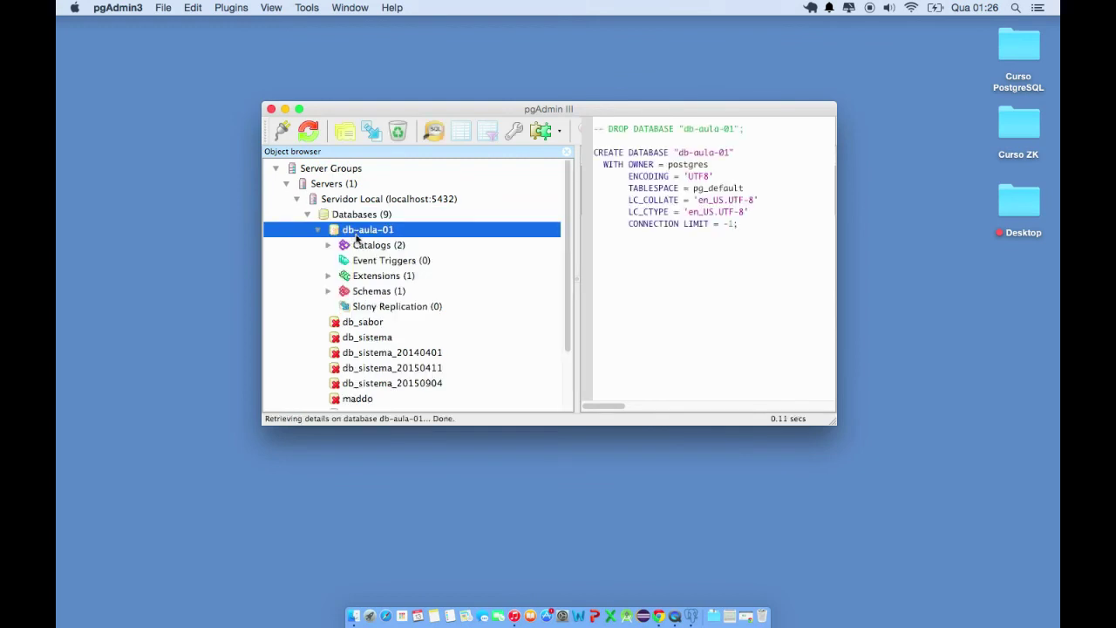
left_click(328, 290)
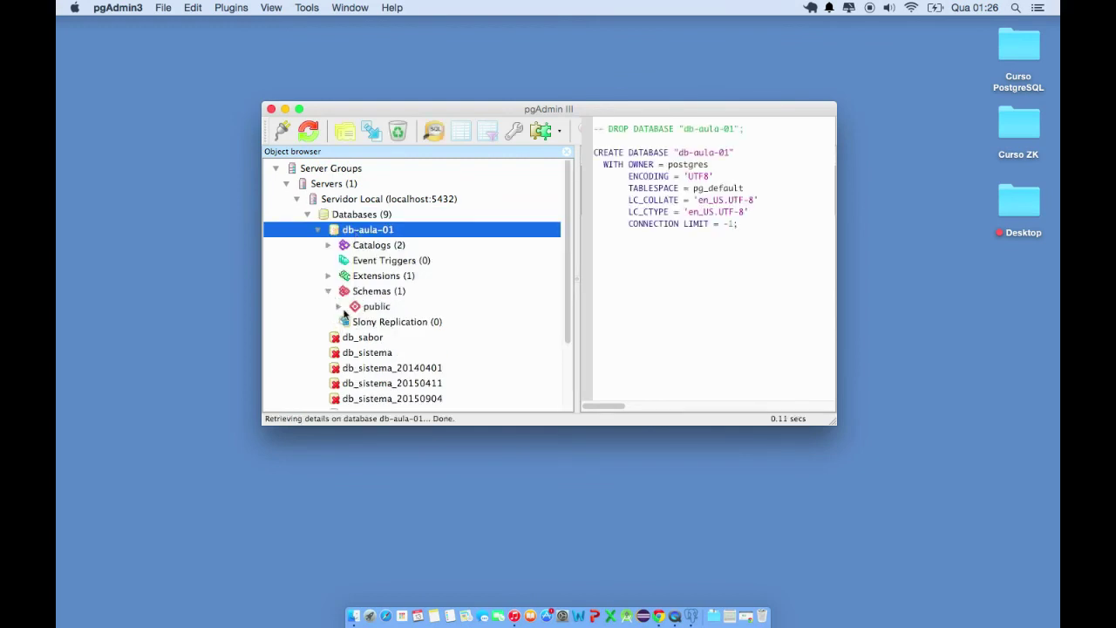
left_click(340, 306)
scroll(381, 349, "down", 5)
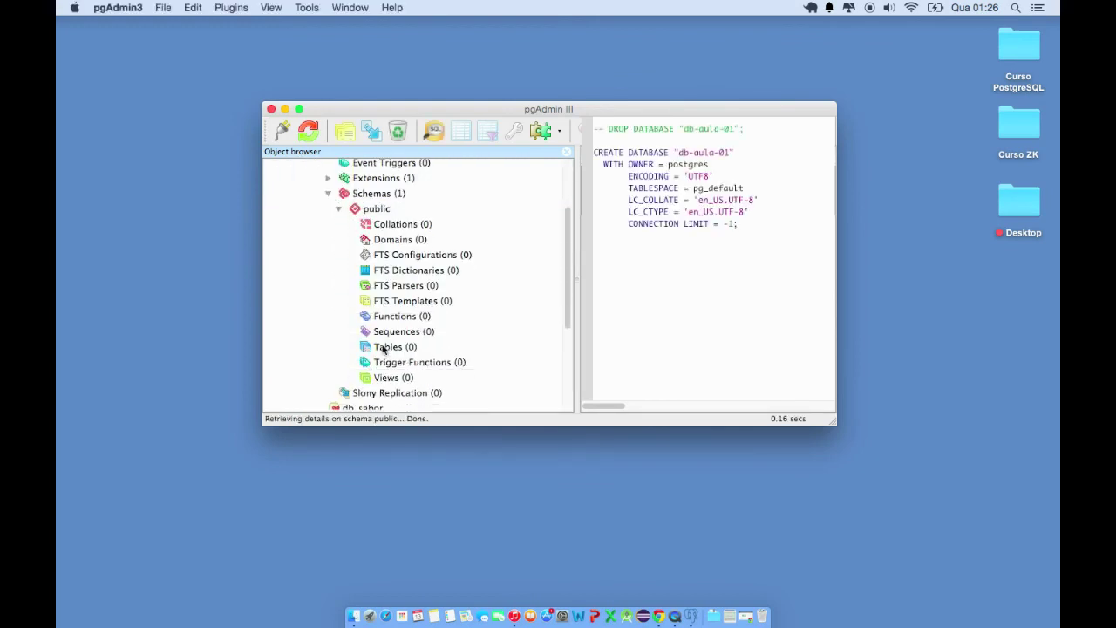
left_click(381, 349)
scroll(393, 352, "up", 4)
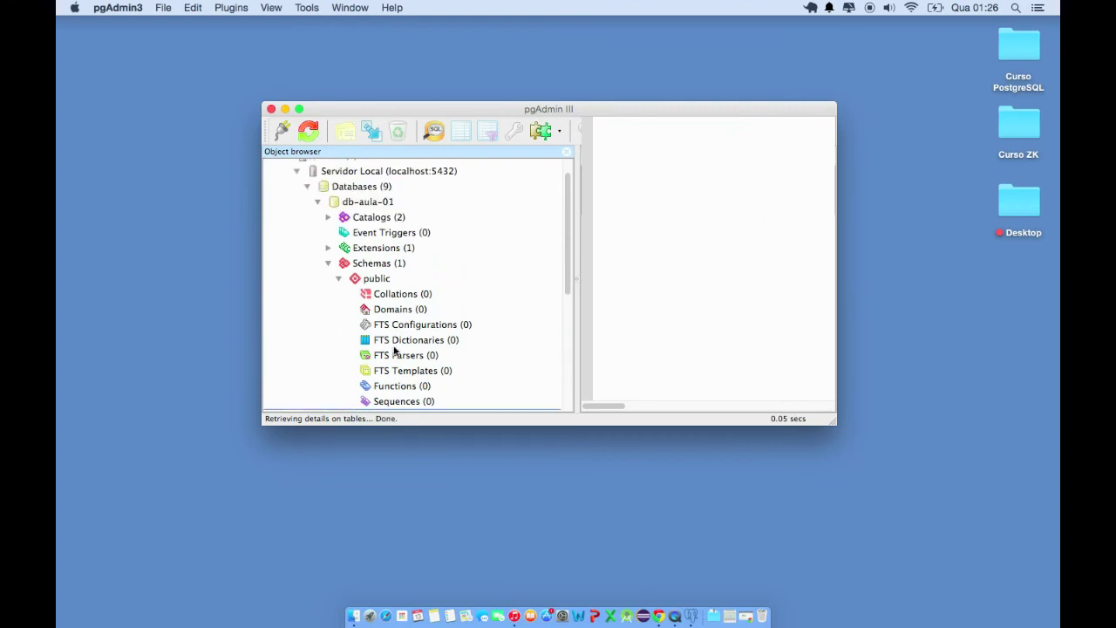
left_click(367, 204)
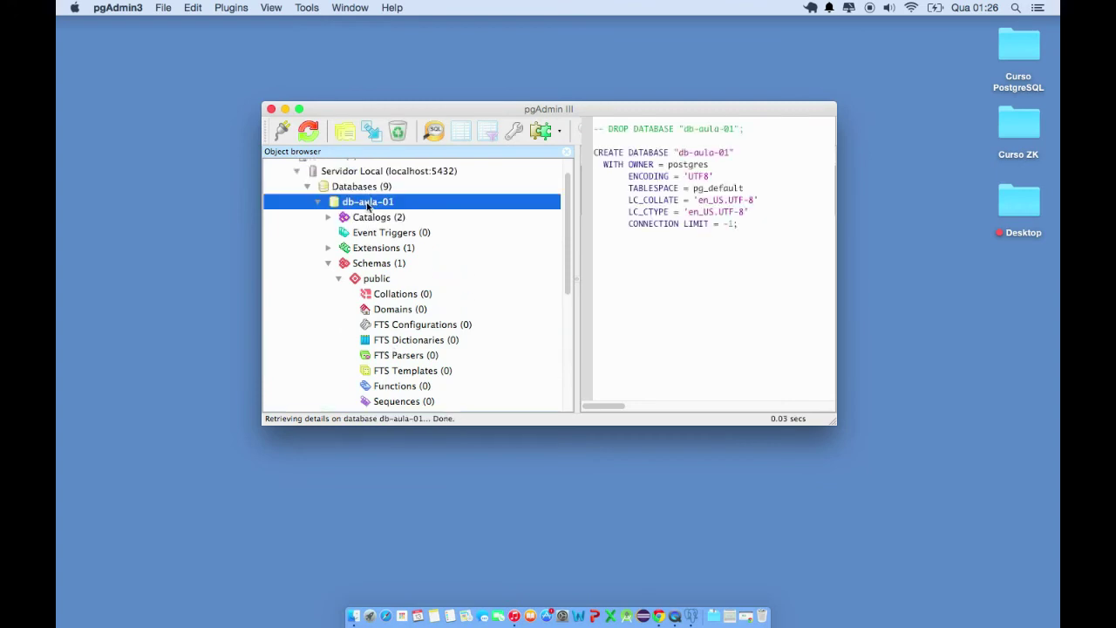
left_click(319, 201)
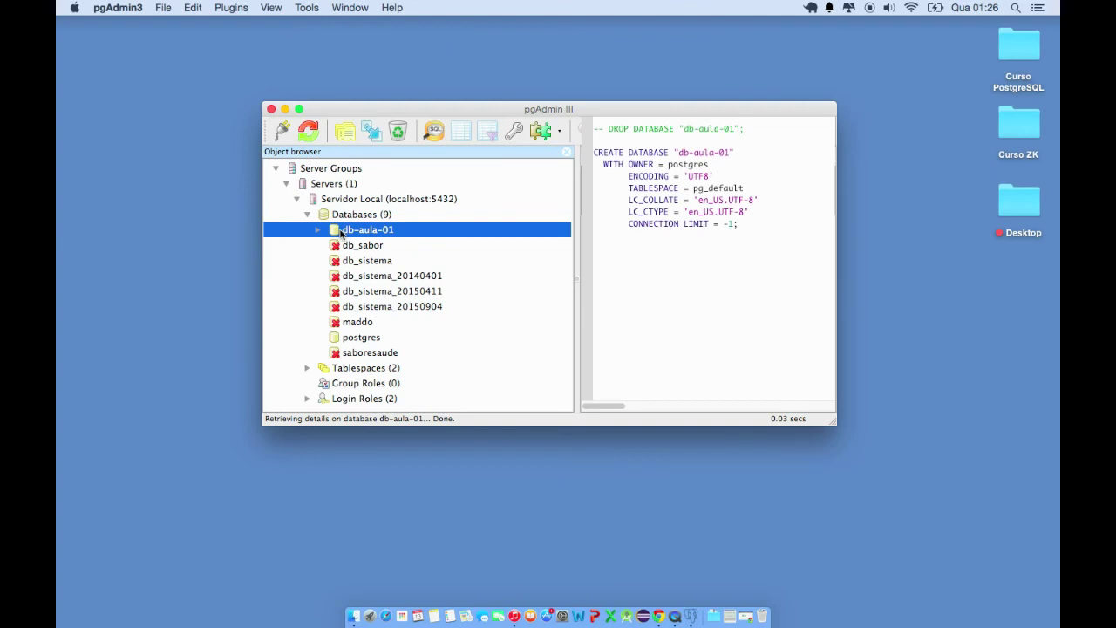
Start a restore of db-aula-01 and choose bkp_banco_aula_01 from Documents as the backup file, showing all file types
right_click(340, 232)
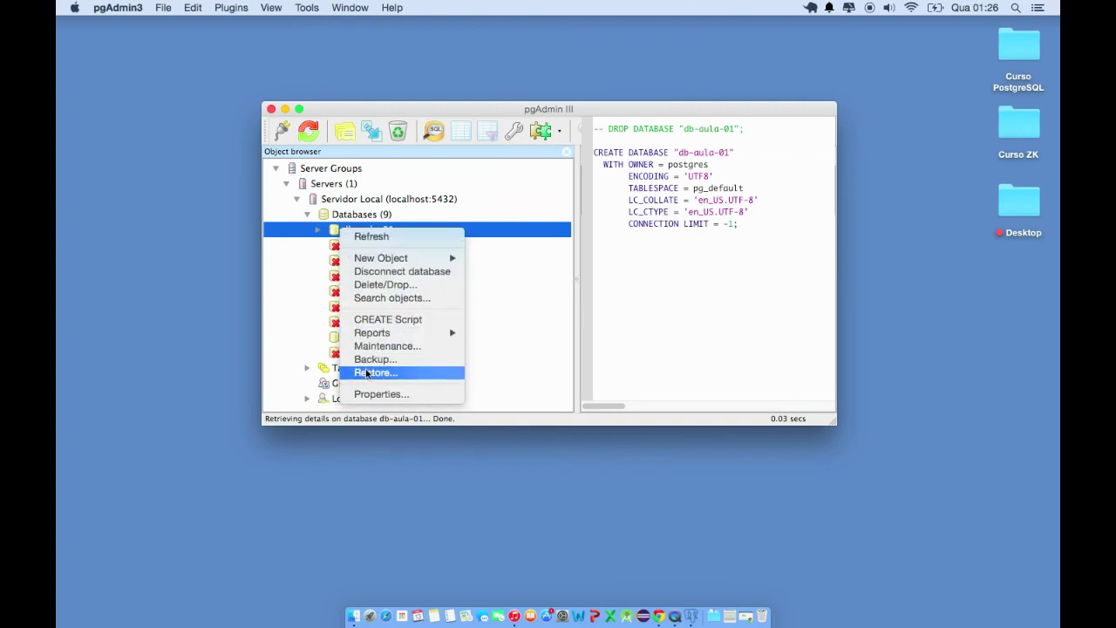
left_click(367, 373)
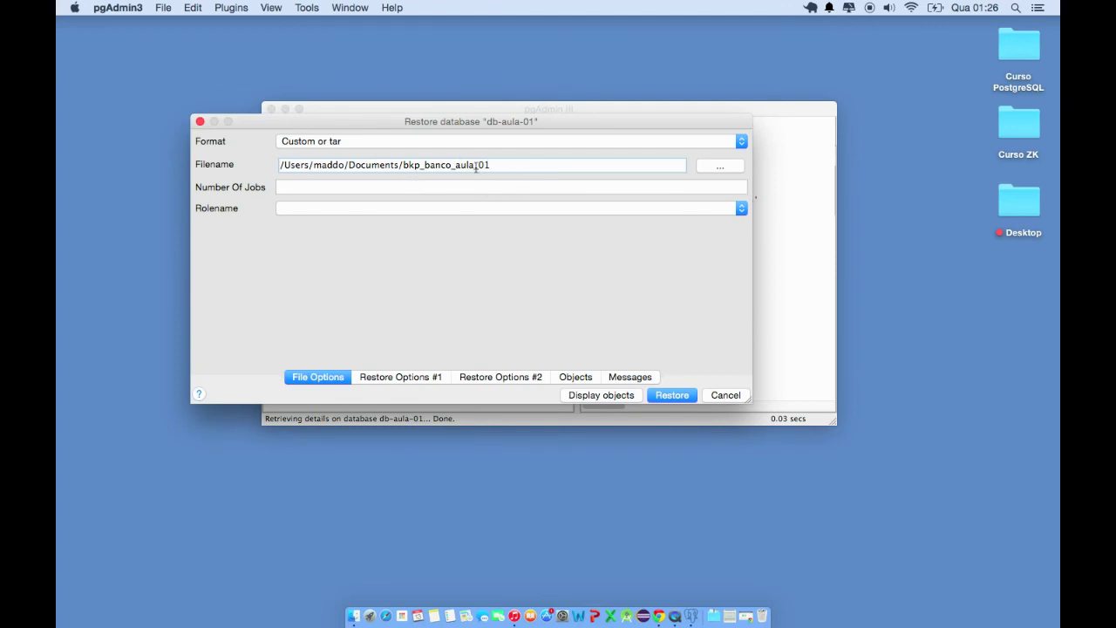
left_click(727, 167)
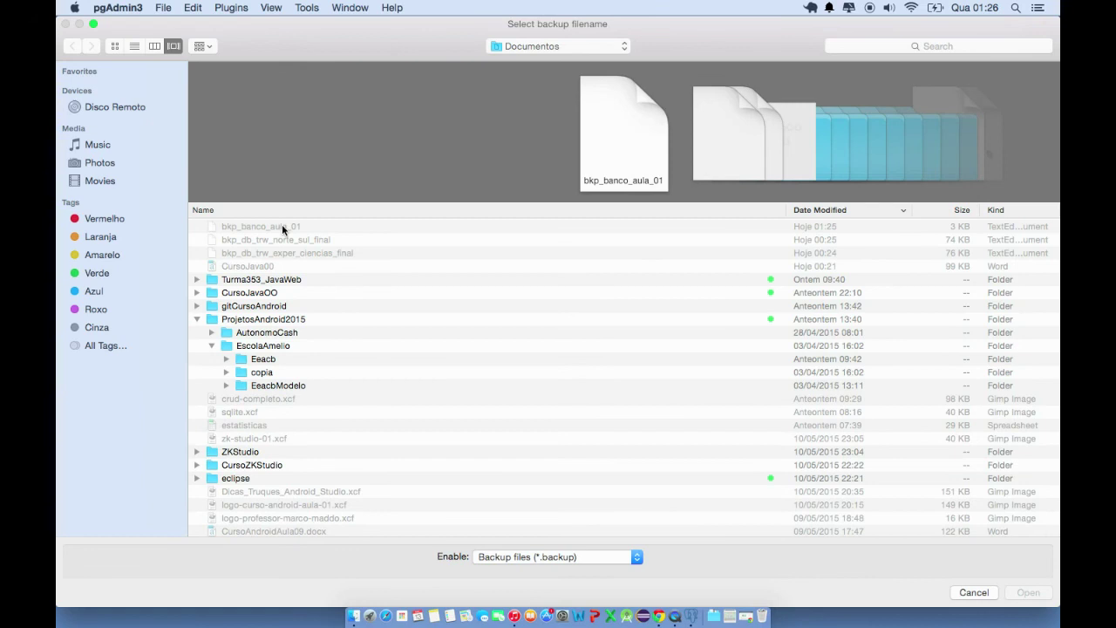
left_click(562, 558)
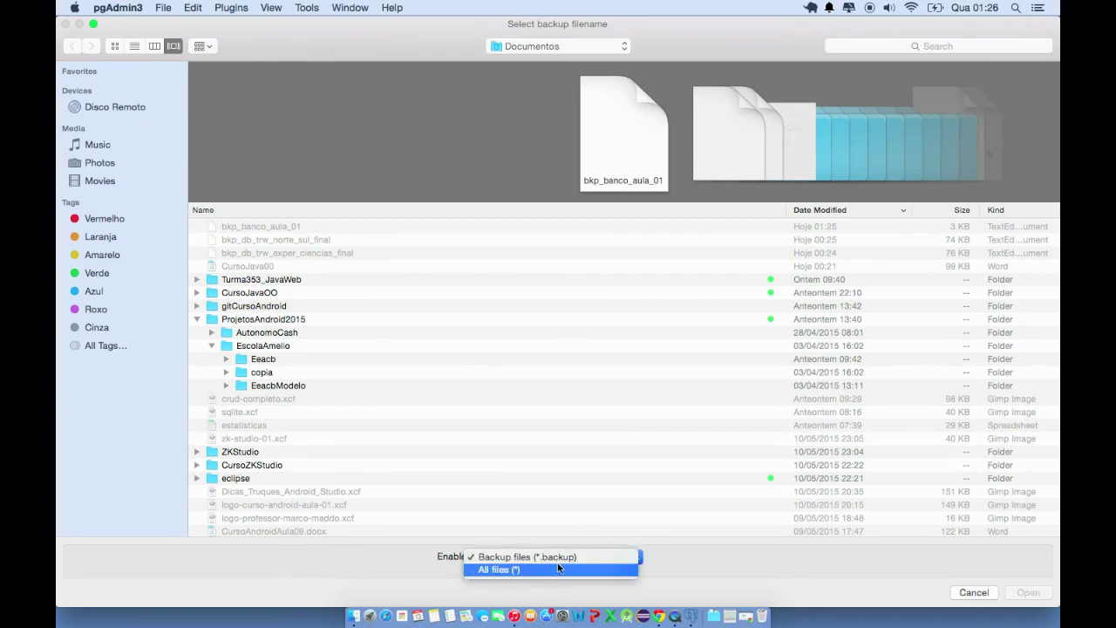
left_click(553, 571)
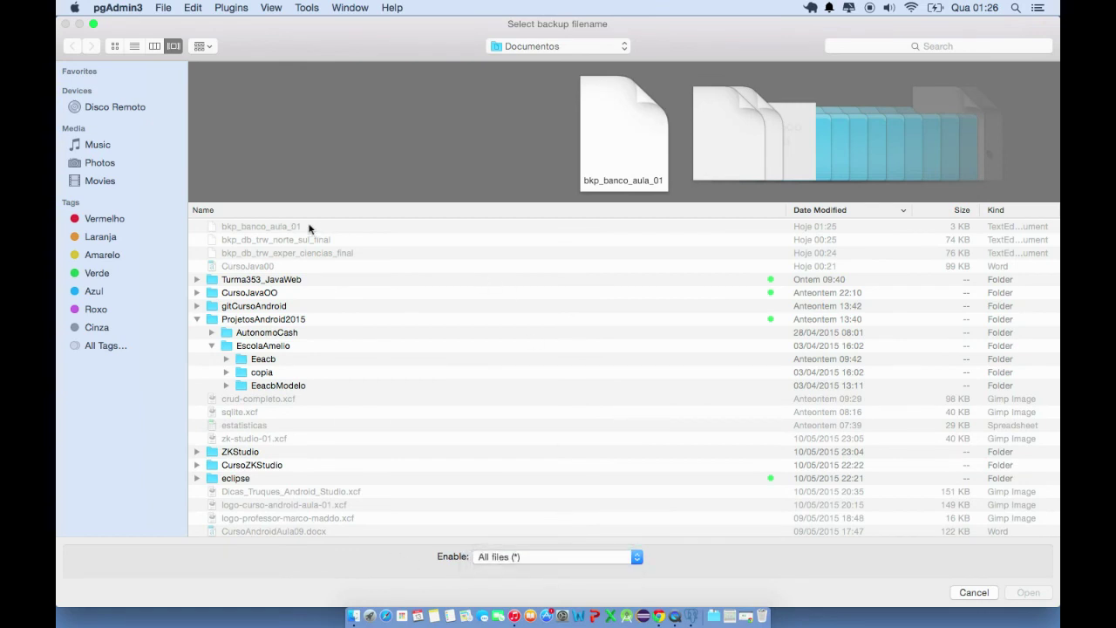
left_click(292, 227)
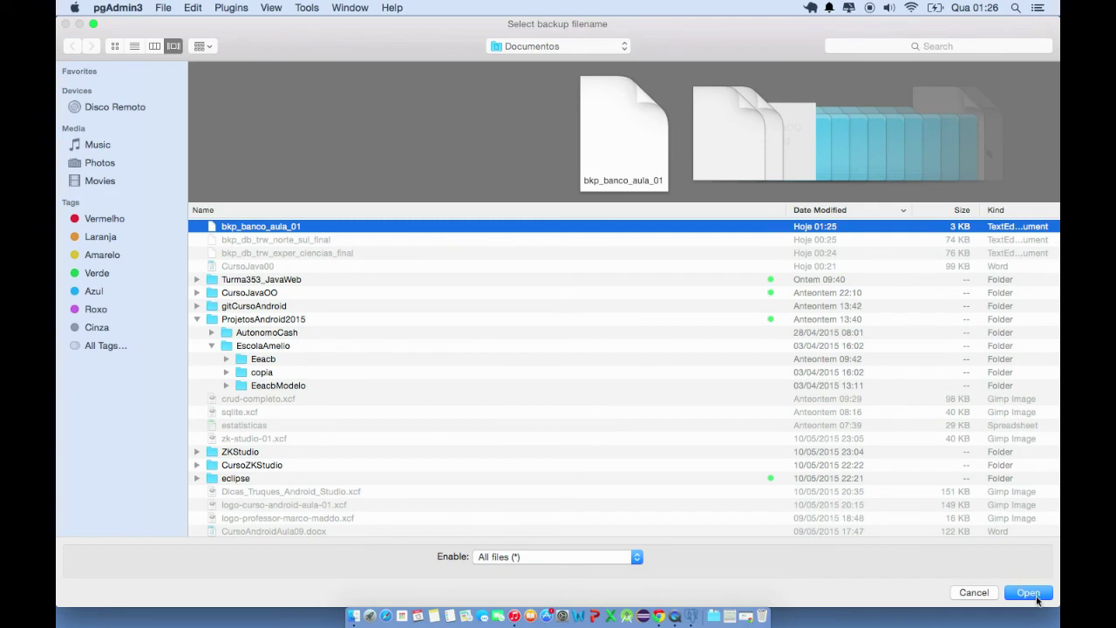
left_click(1037, 600)
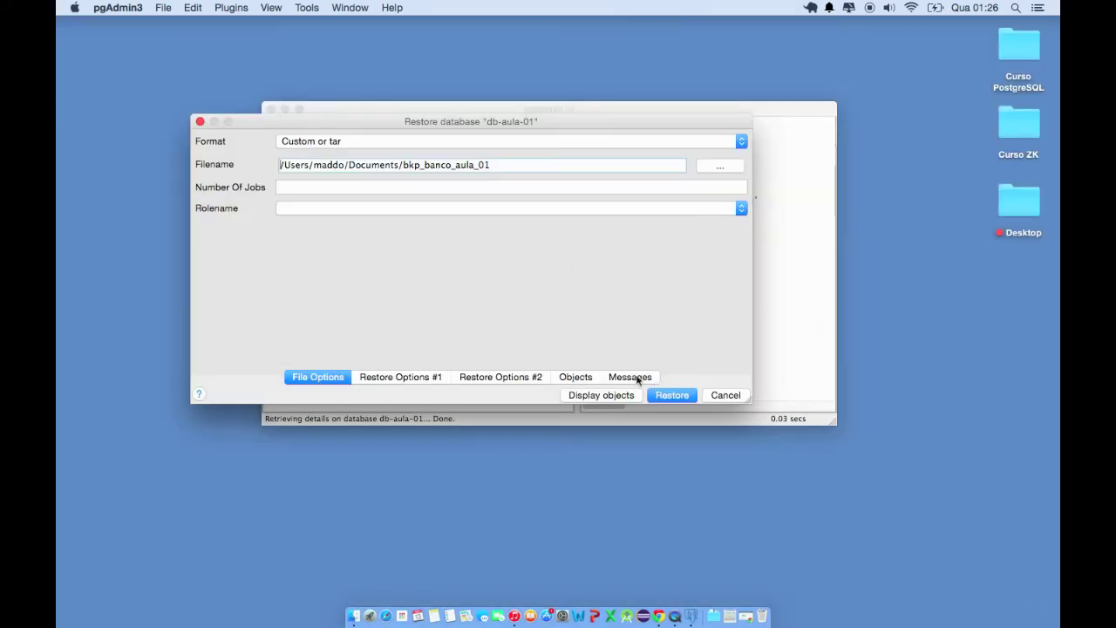
Review the restore options and display the objects contained in the backup, expanding the public schema
left_click(576, 377)
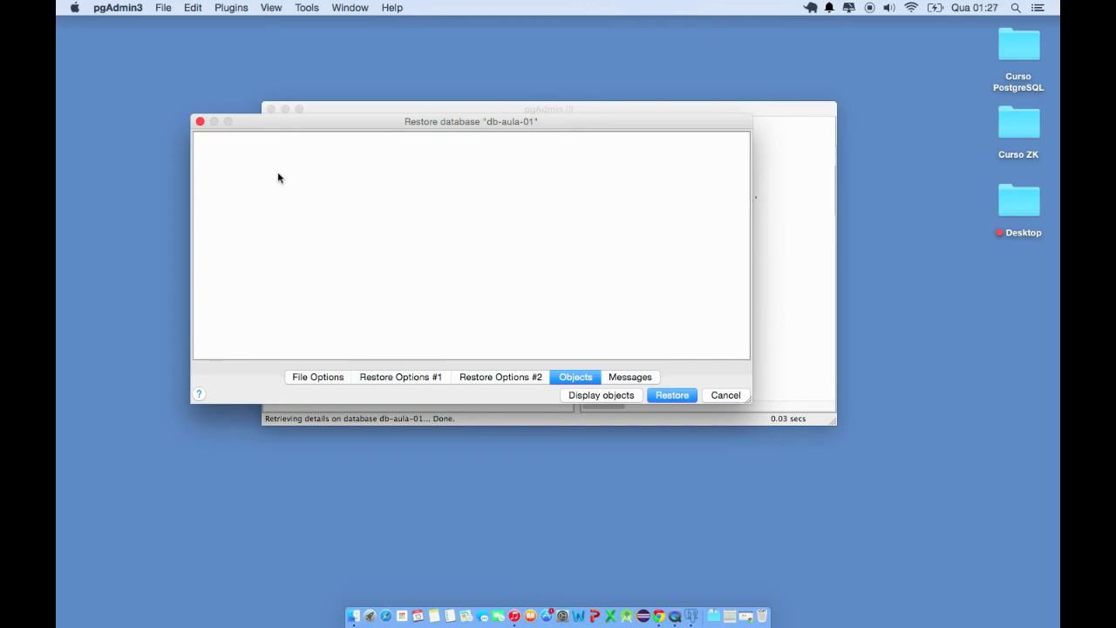
left_click(378, 379)
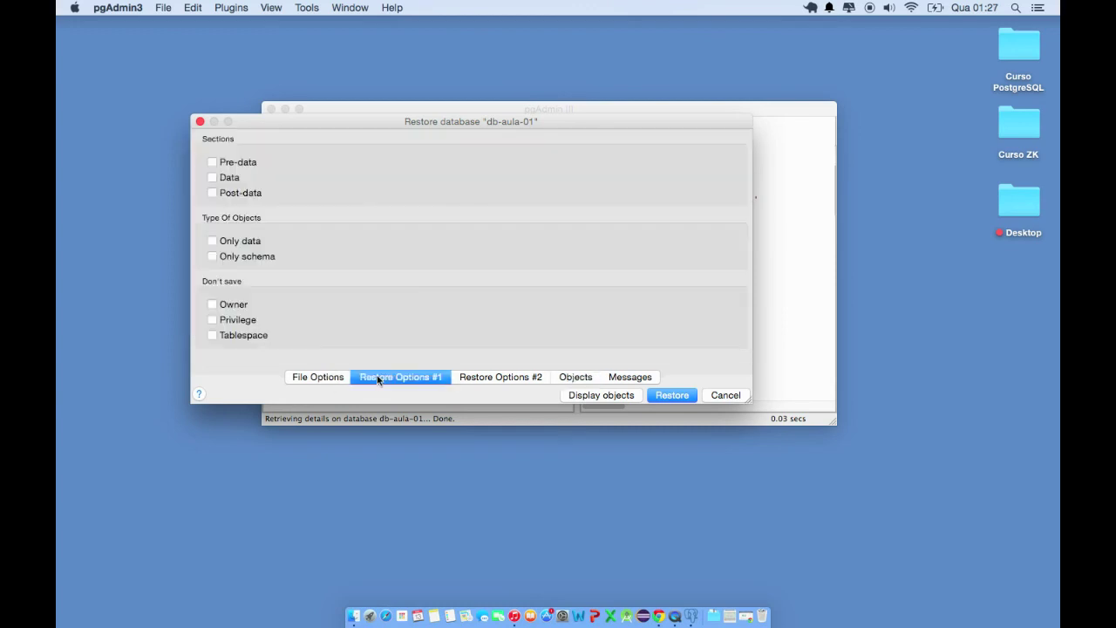
left_click(501, 380)
left_click(587, 377)
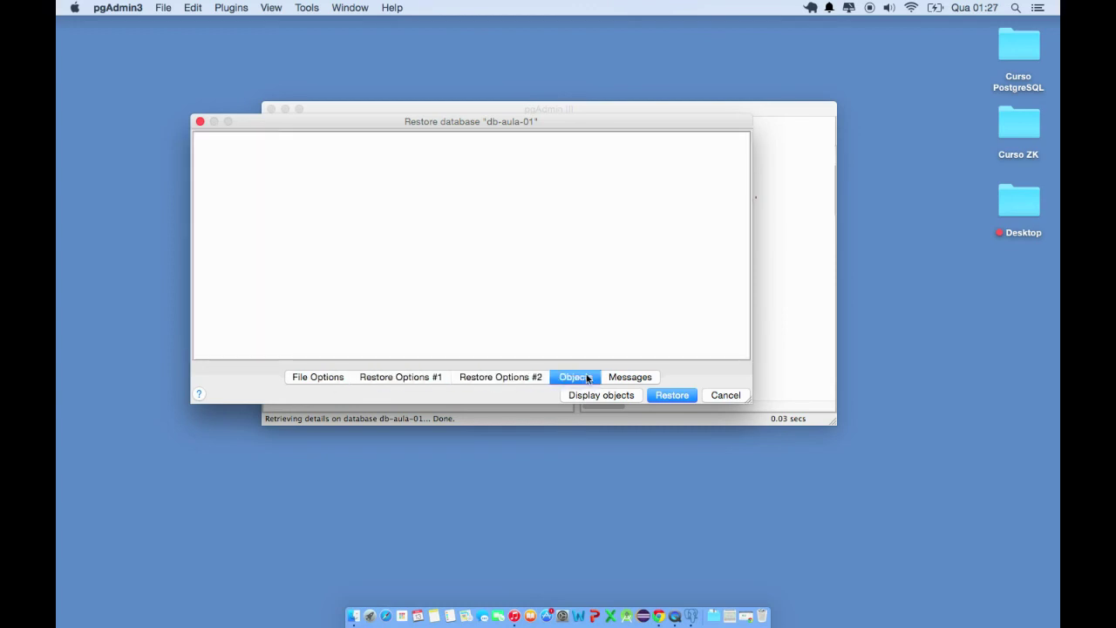
left_click(611, 395)
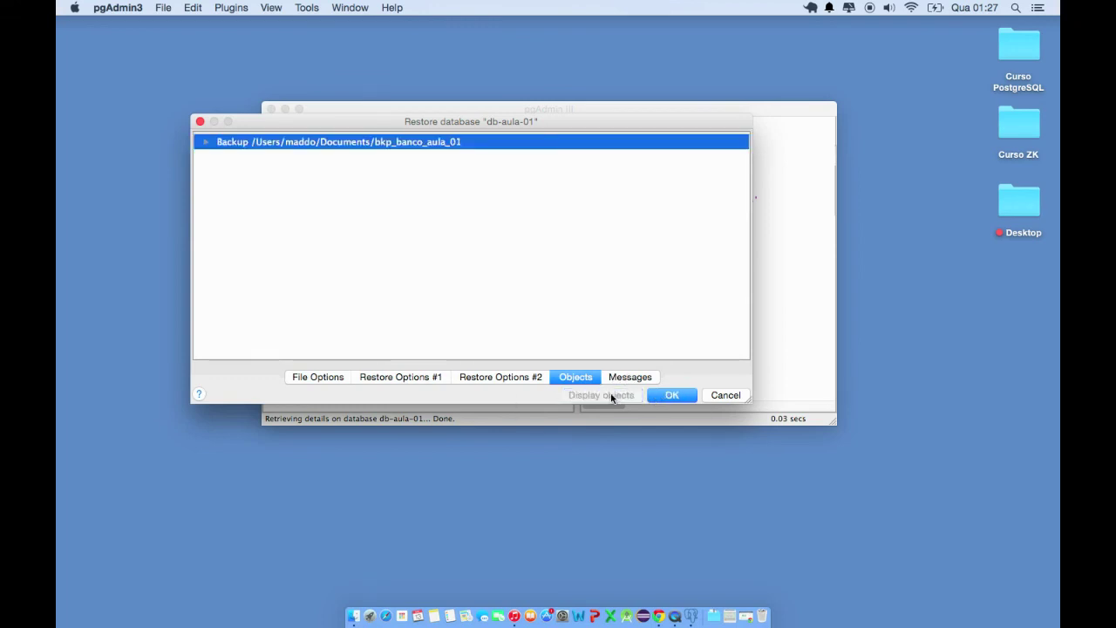
left_click(207, 142)
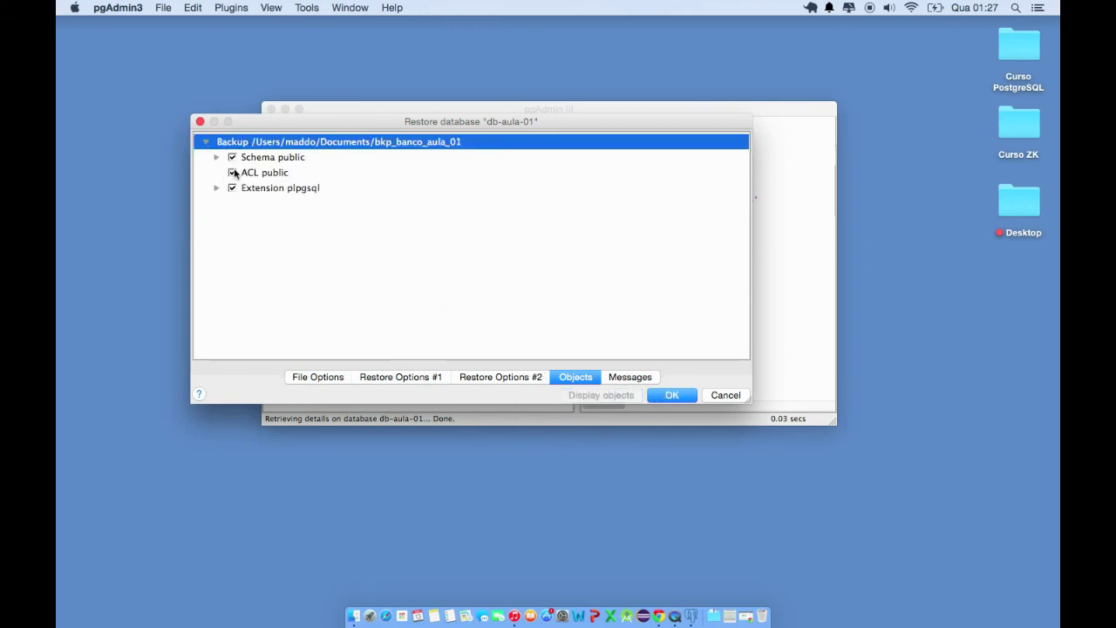
left_click(215, 186)
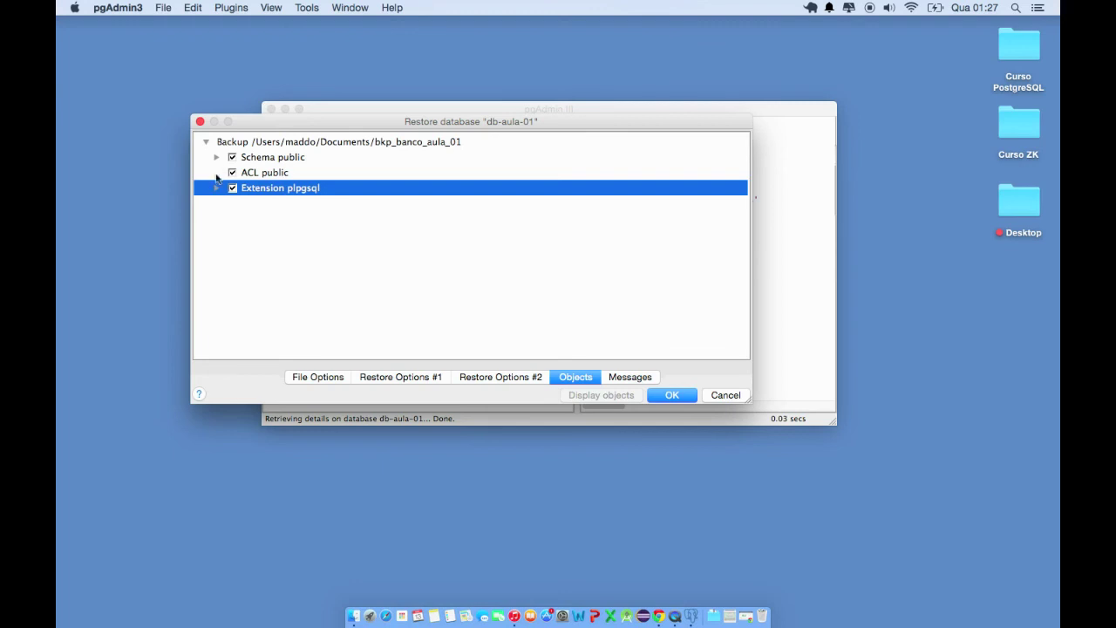
left_click(216, 157)
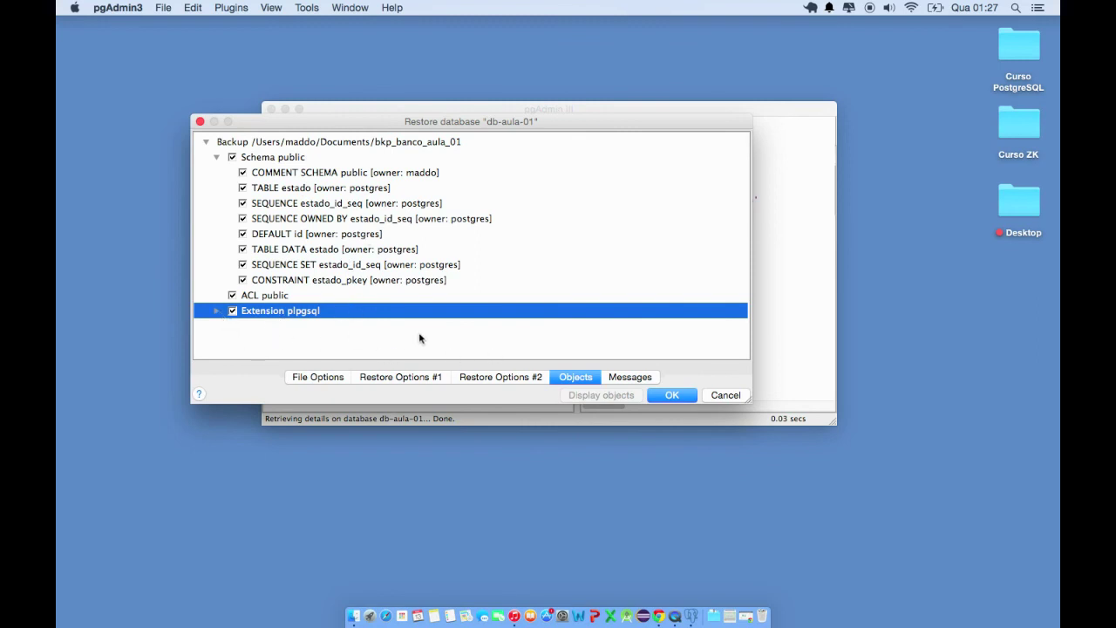
Restore the backup into db-aula-01, check the process messages for the estado table and exit code, and close the restore dialog
left_click(673, 395)
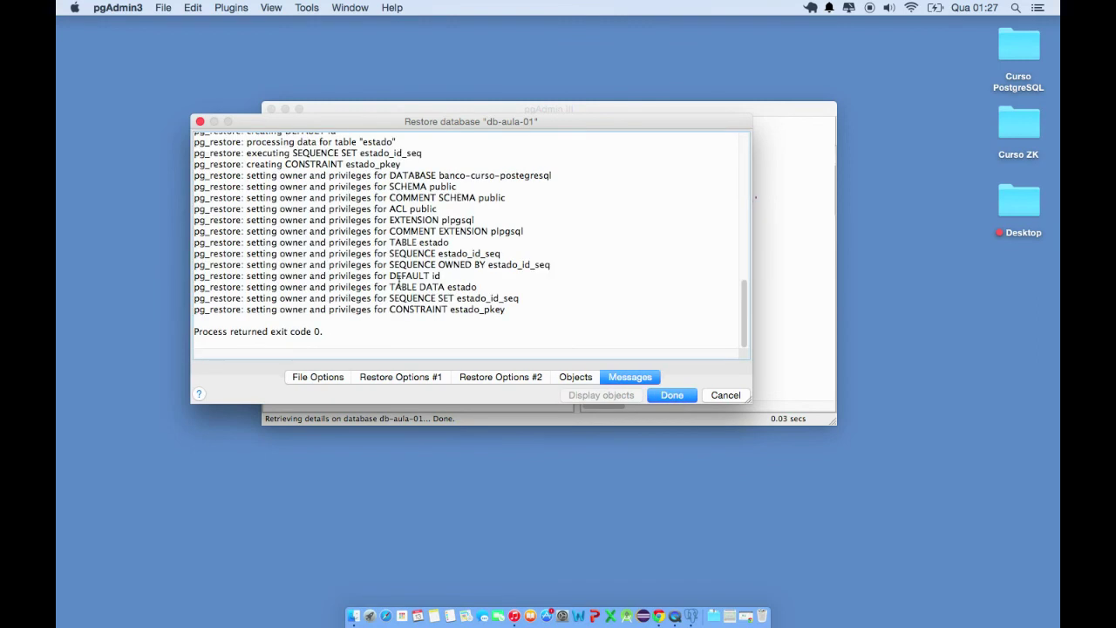
left_click_drag(452, 243, 384, 240)
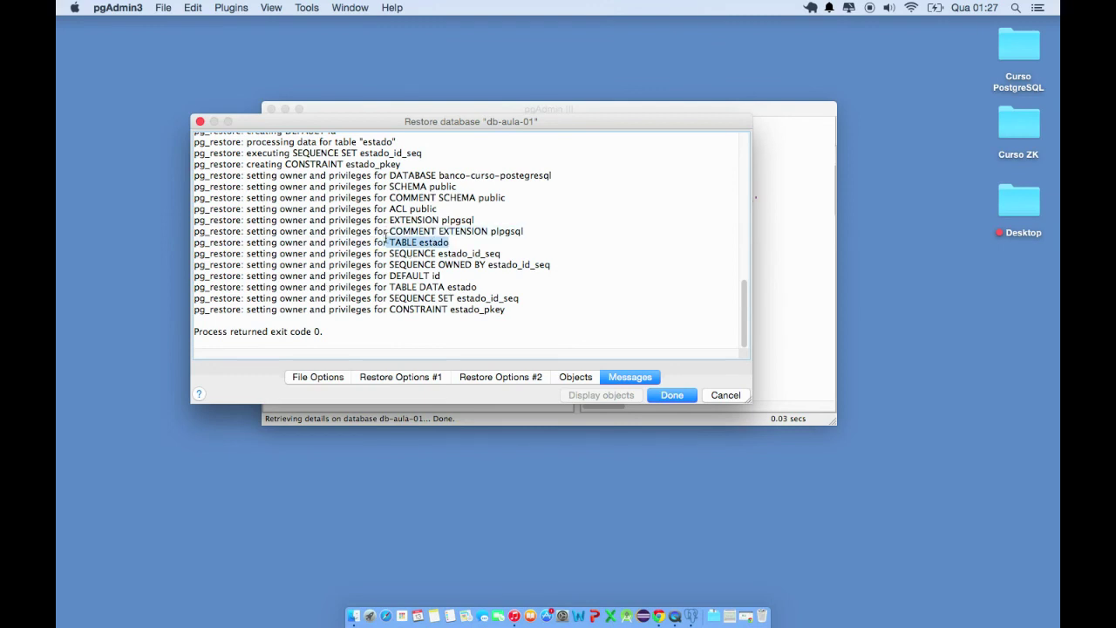
left_click_drag(328, 338, 244, 320)
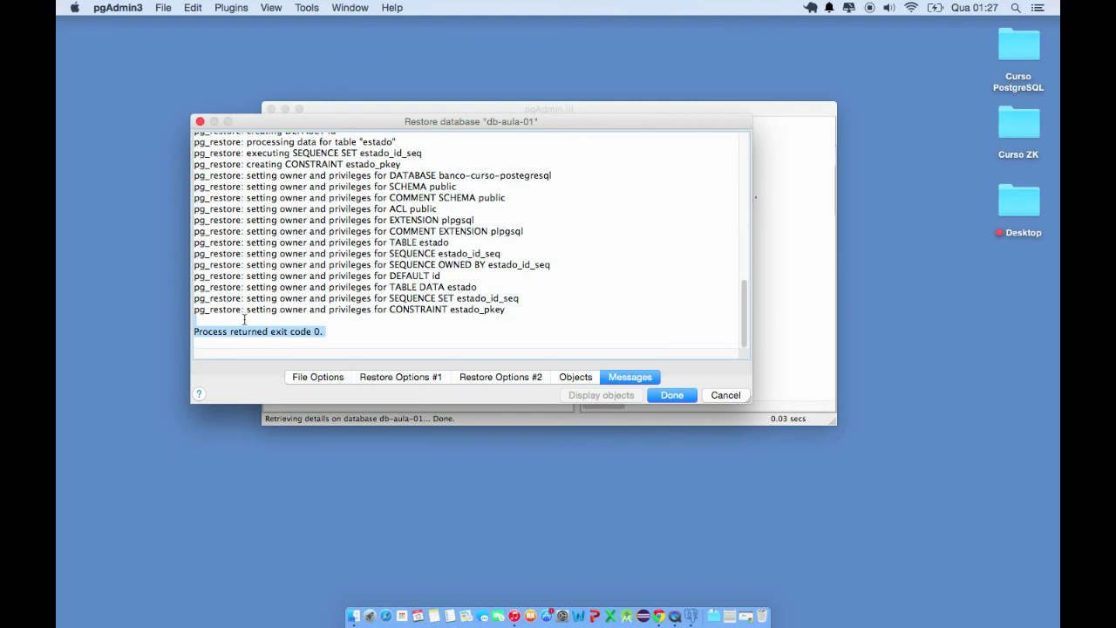
left_click(668, 396)
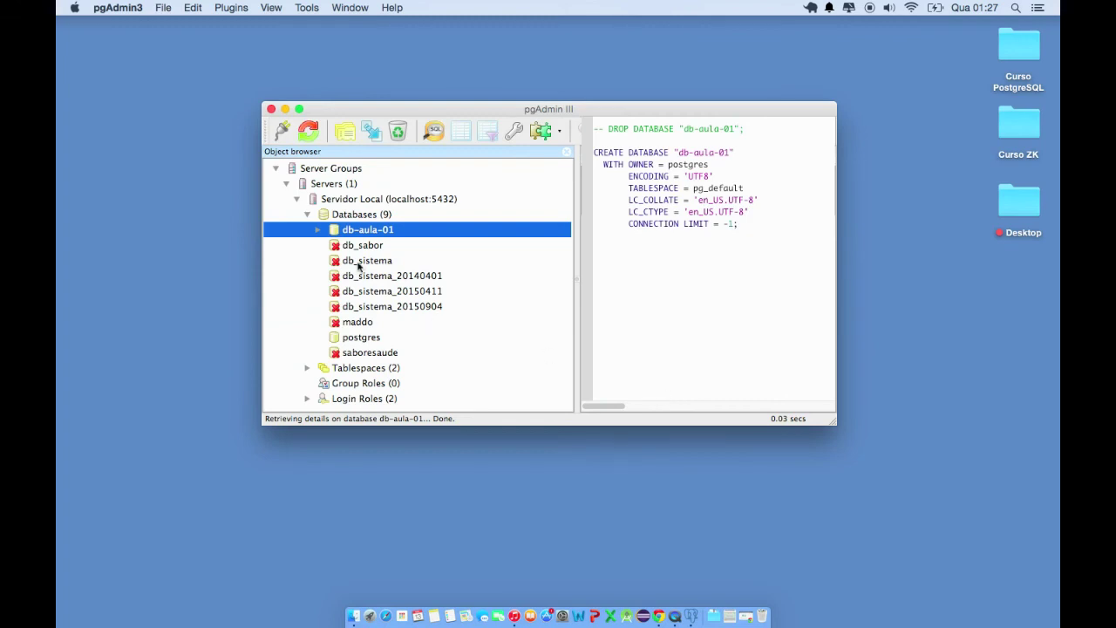
Refresh db-aula-01 and examine the creation SQL of the restored estado table and estado_id_seq sequence in the public schema
left_click(308, 131)
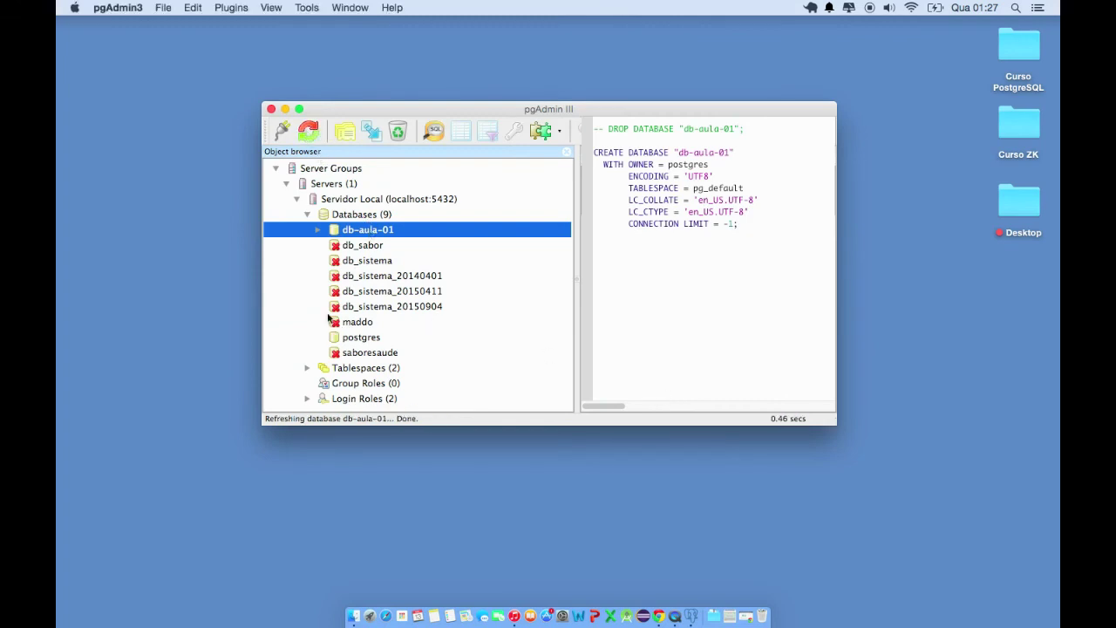
left_click(319, 231)
scroll(363, 325, "down", 2)
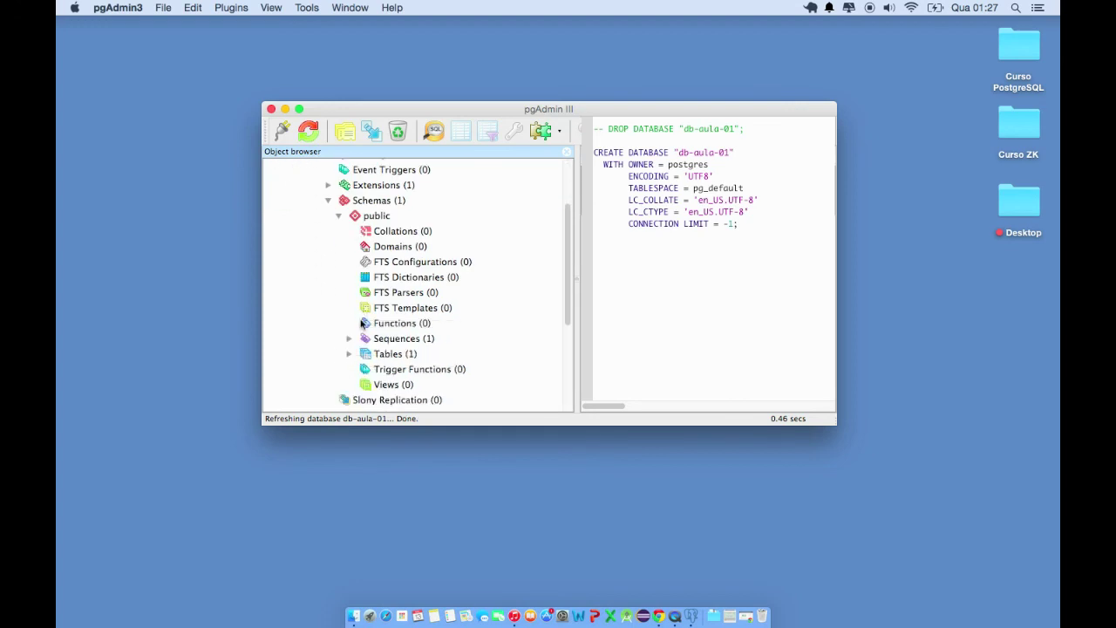
left_click(349, 353)
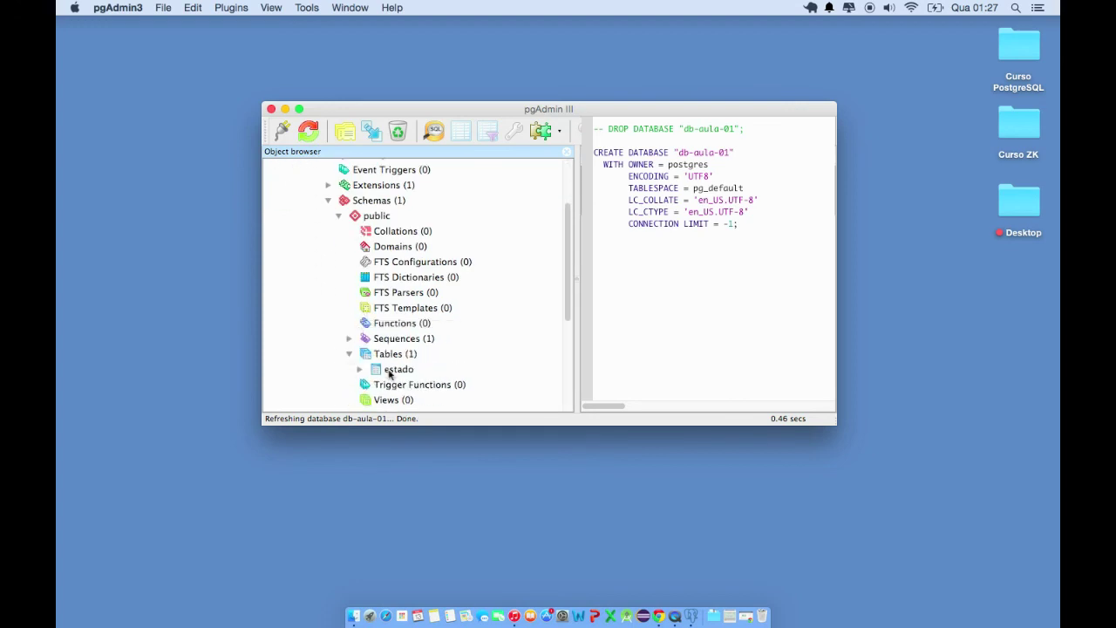
left_click(389, 371)
left_click(349, 339)
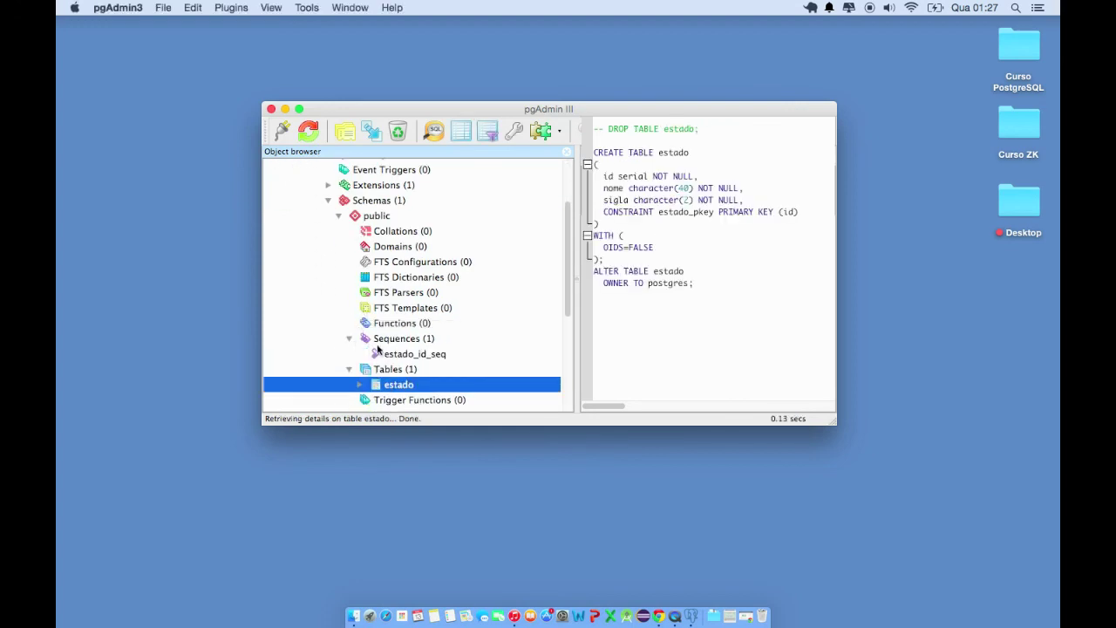
left_click(389, 354)
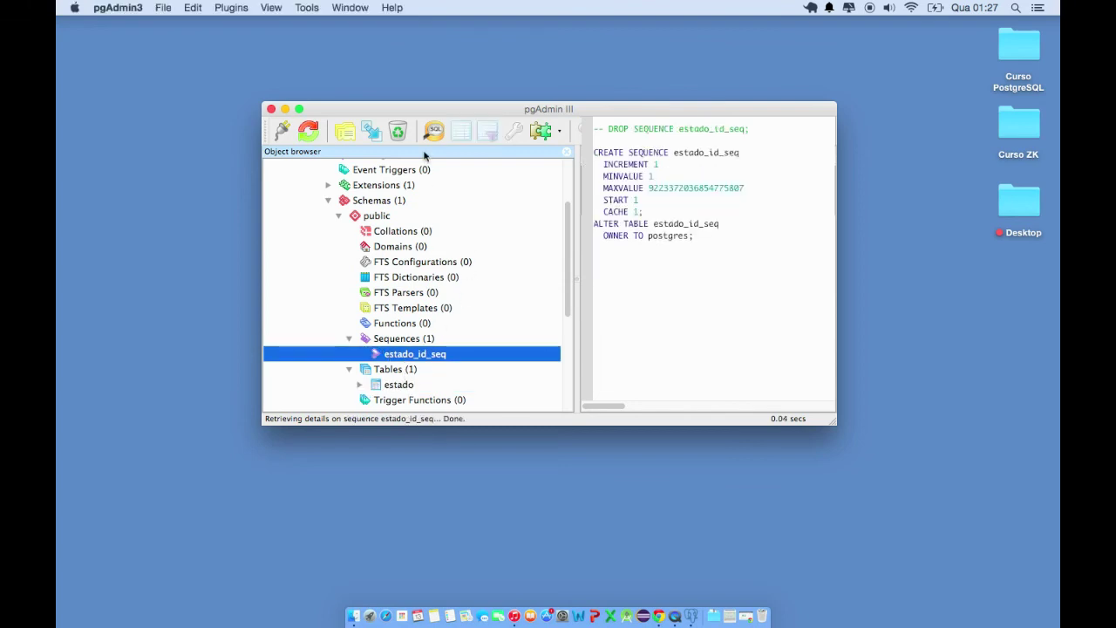
left_click_drag(476, 108, 392, 72)
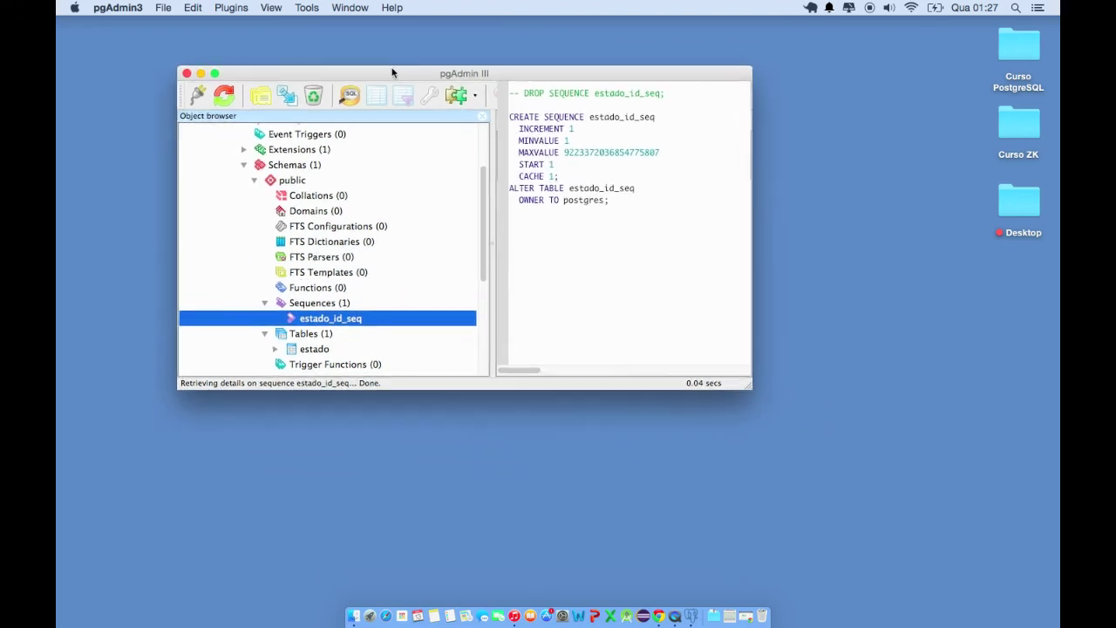